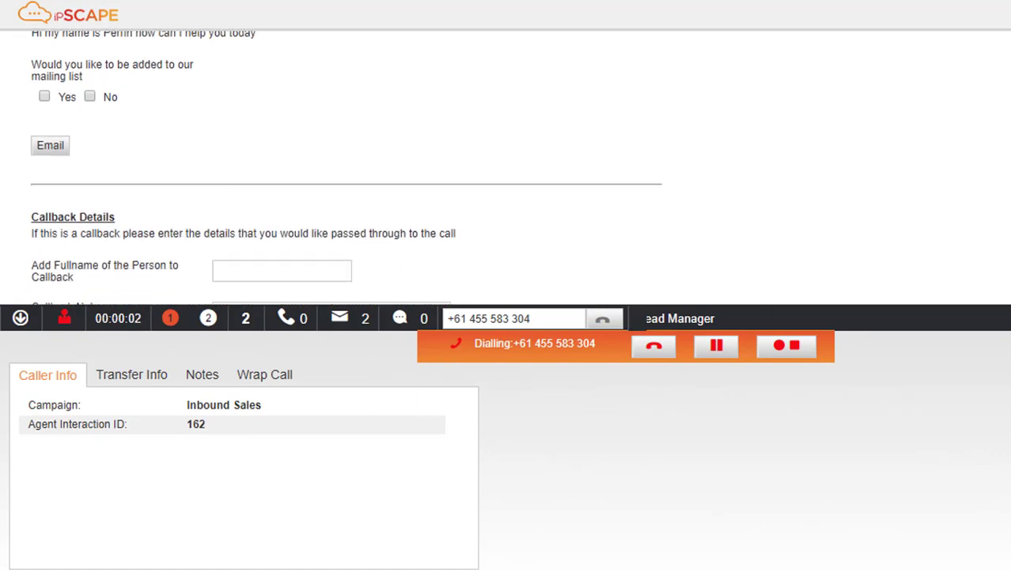
Enter the person's full name in Callback Details and the note 'Wants to buy insurance'
scroll(266, 113, down, 3)
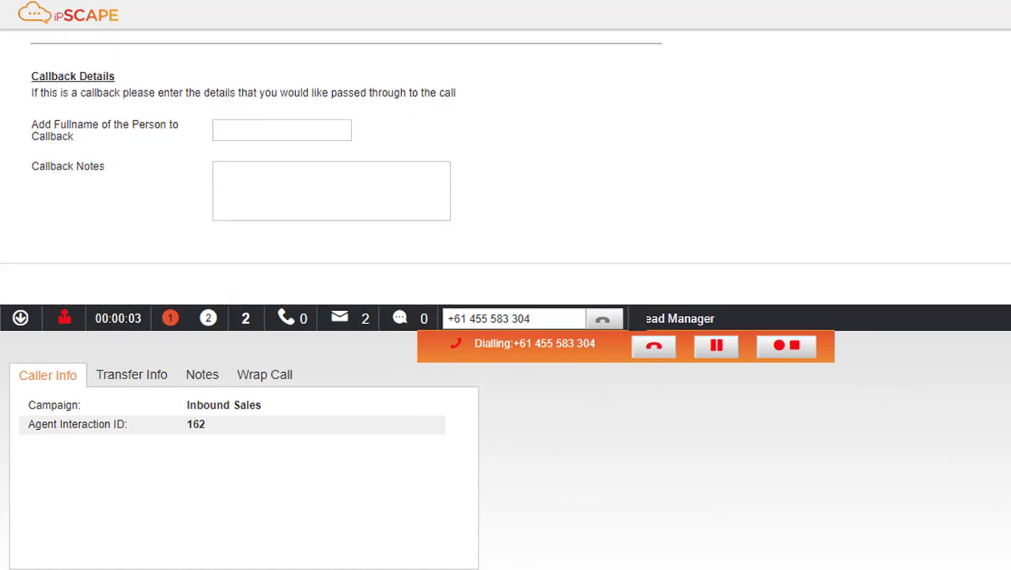
click(250, 125)
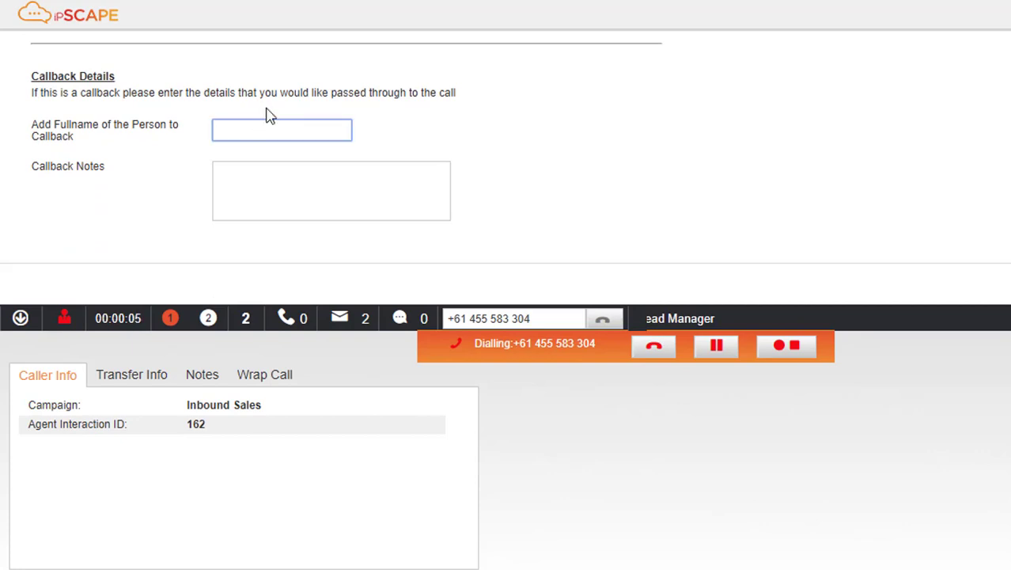
text(John Smith)
click(281, 179)
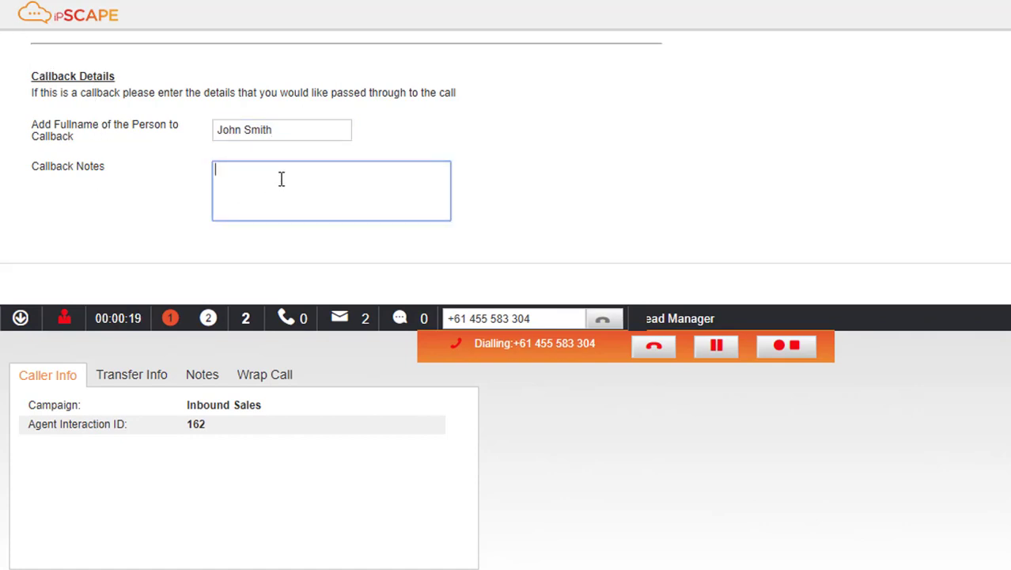
text(Wants to buy insurance)
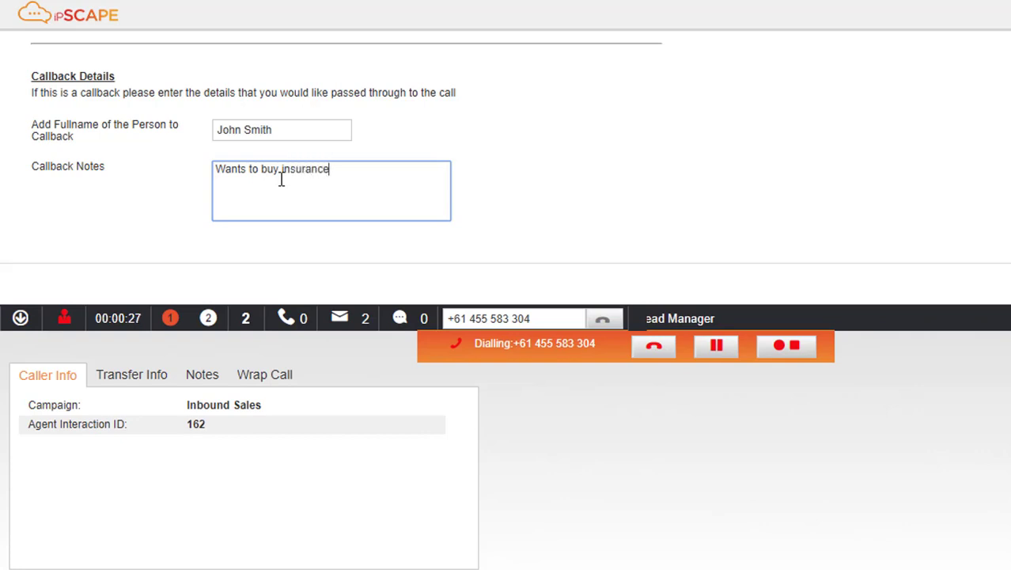
Set the wrap-up outcome to Callback Sales Call for 15/11/2017 at 15:00
click(281, 379)
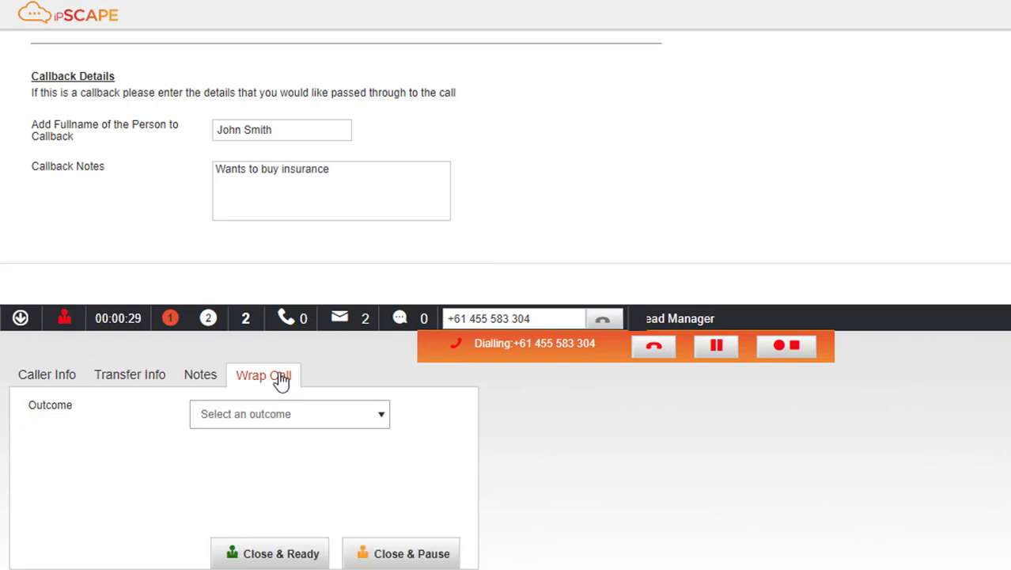
click(380, 421)
click(316, 442)
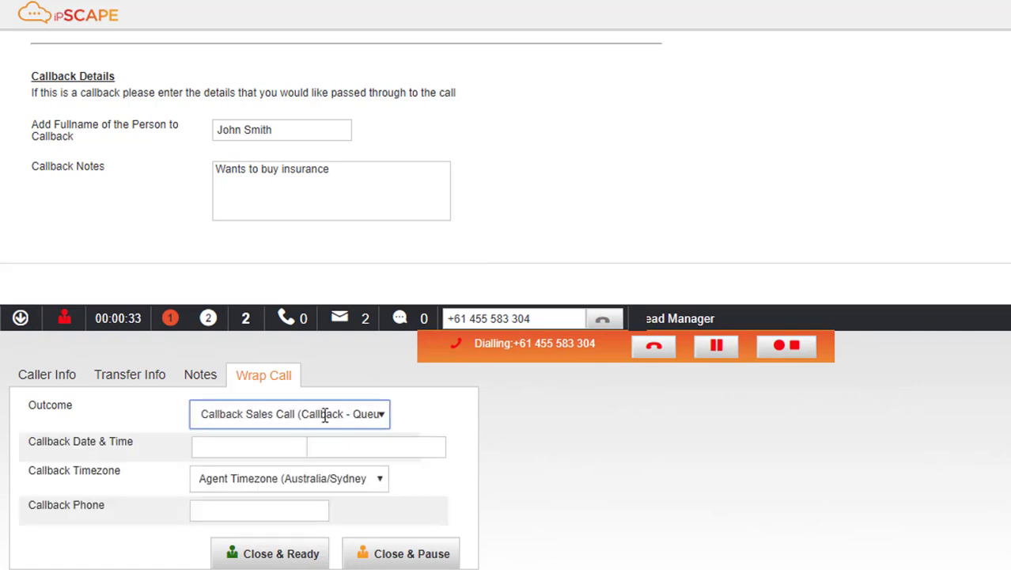
click(254, 441)
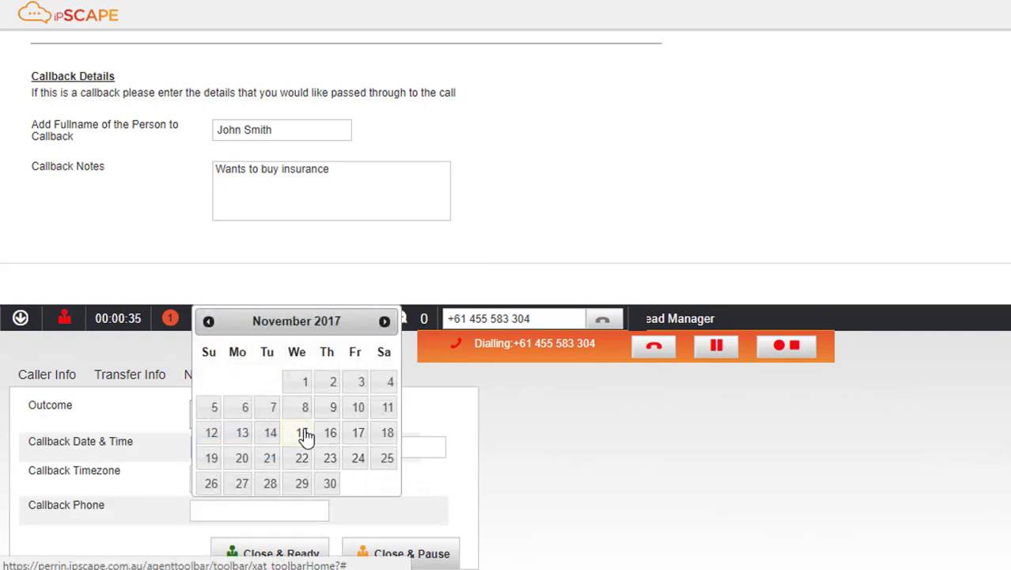
click(305, 433)
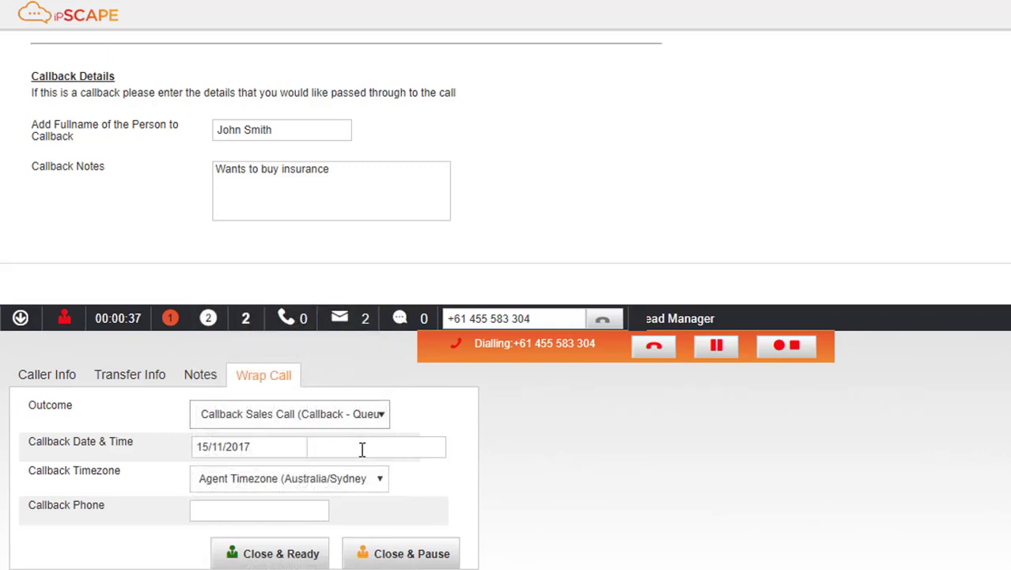
click(361, 447)
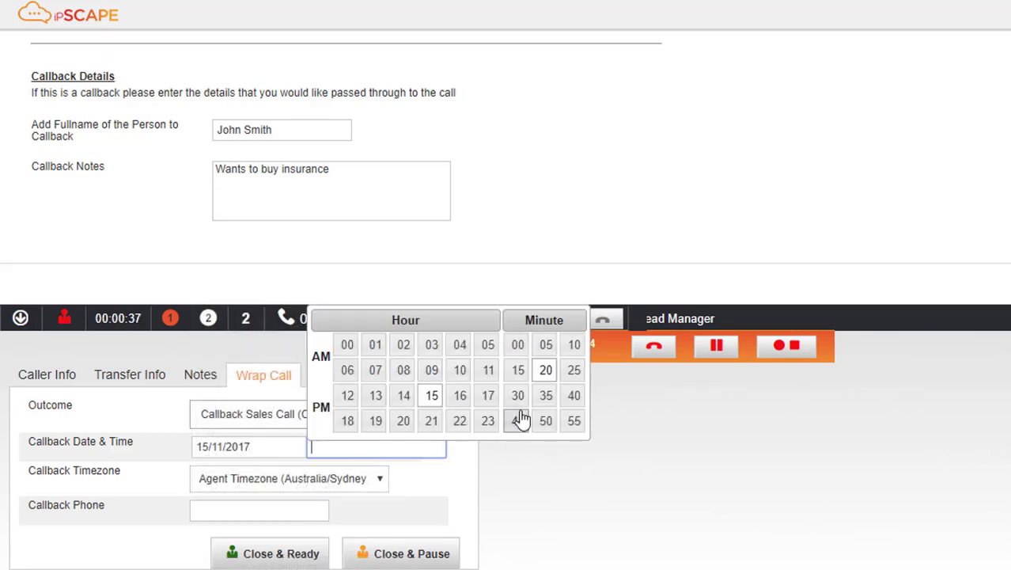
click(519, 349)
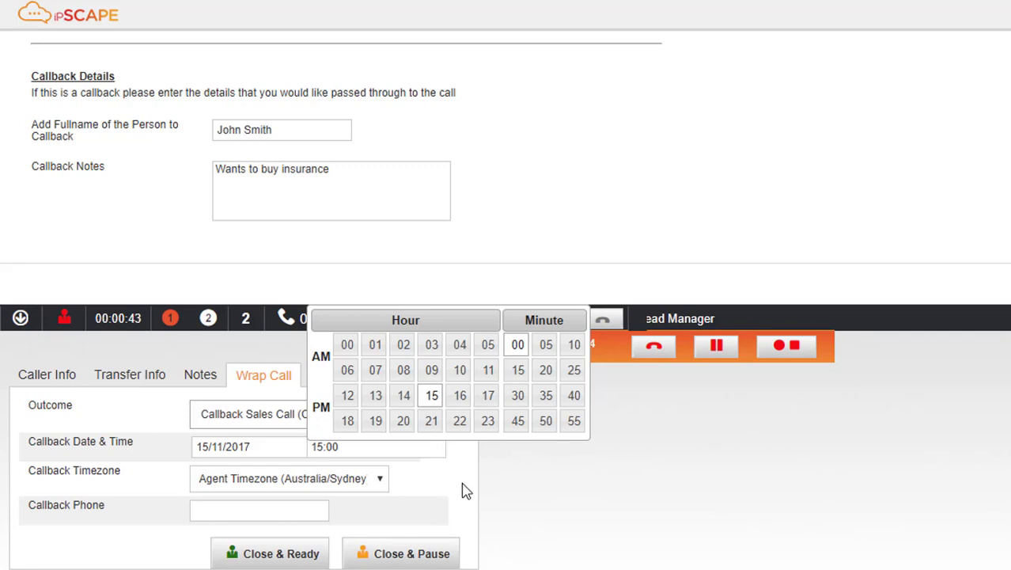
Enter the callback phone number and close the call to queue the callback
click(246, 506)
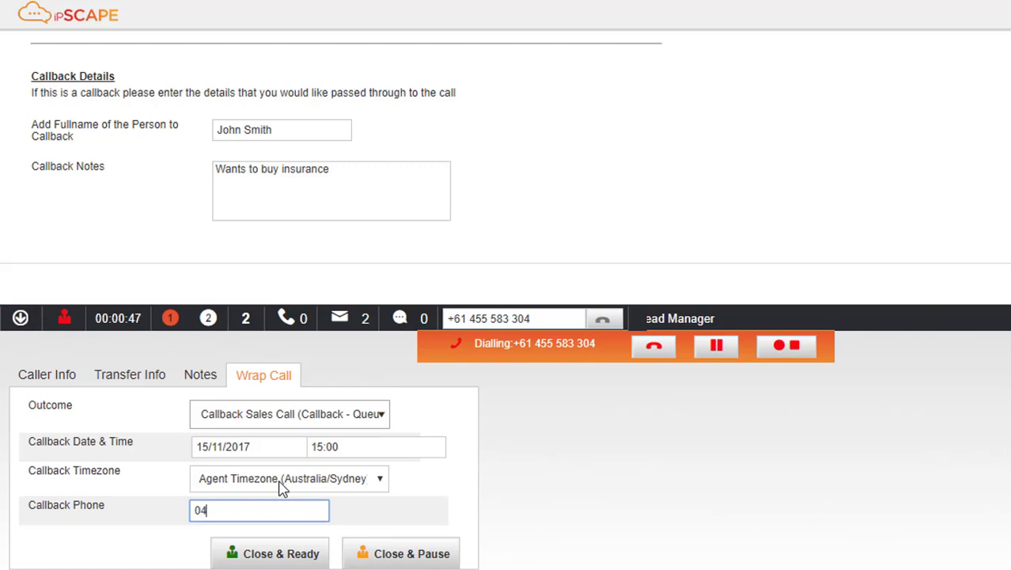
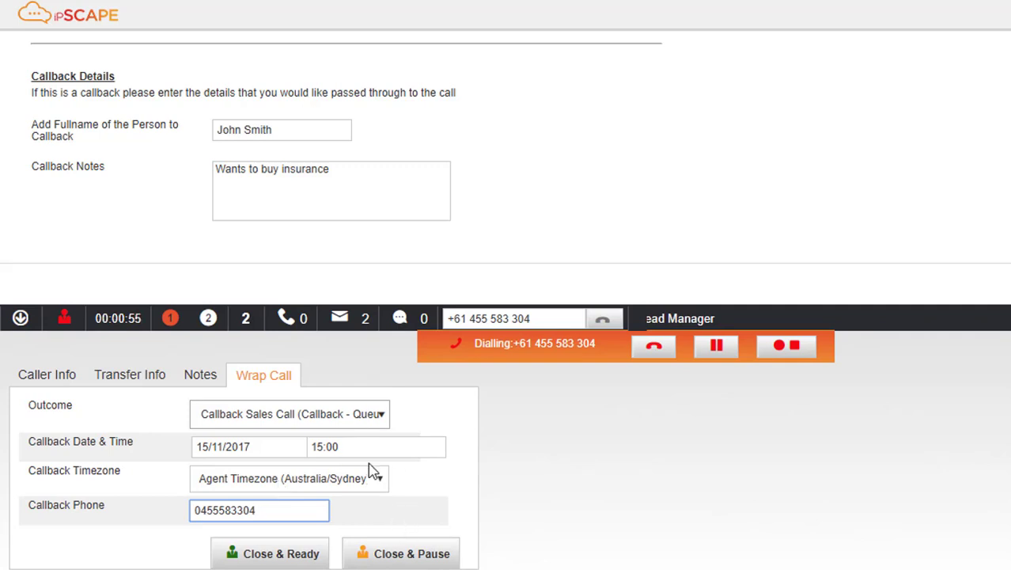
click(305, 557)
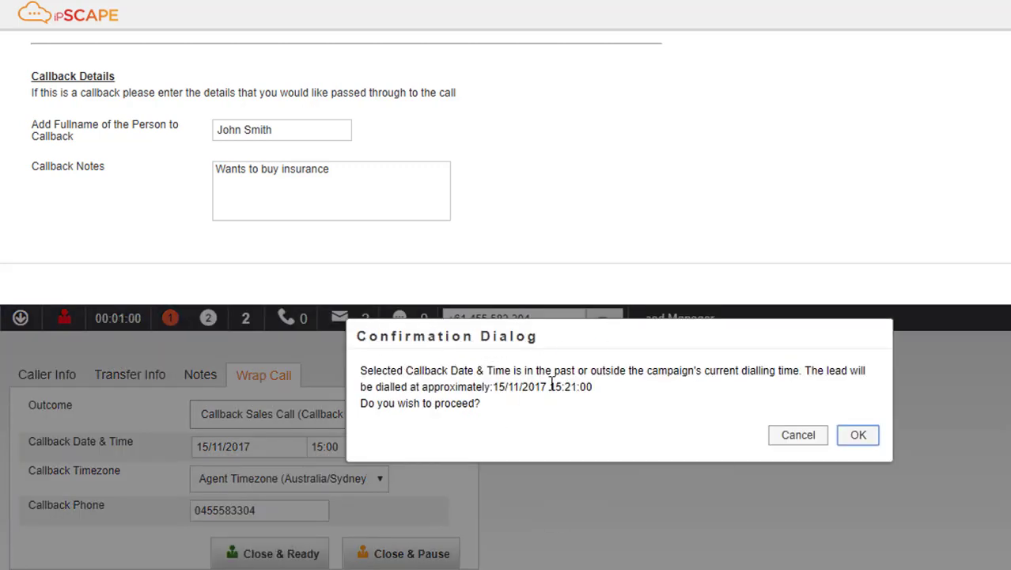
Accept the adjusted callback time, then dial the queued Callback Campaign call when it arrives
click(844, 441)
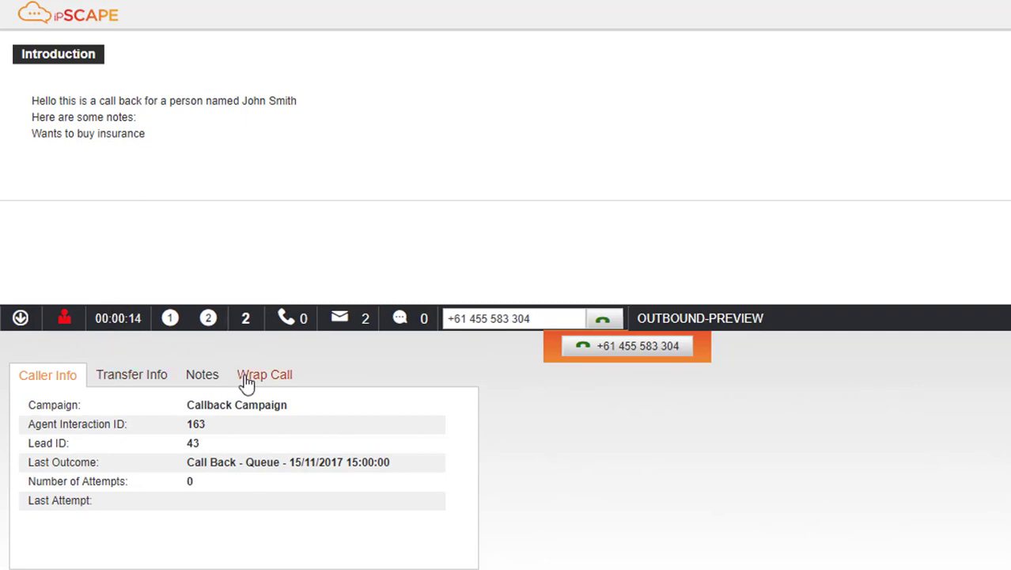
click(634, 352)
click(659, 356)
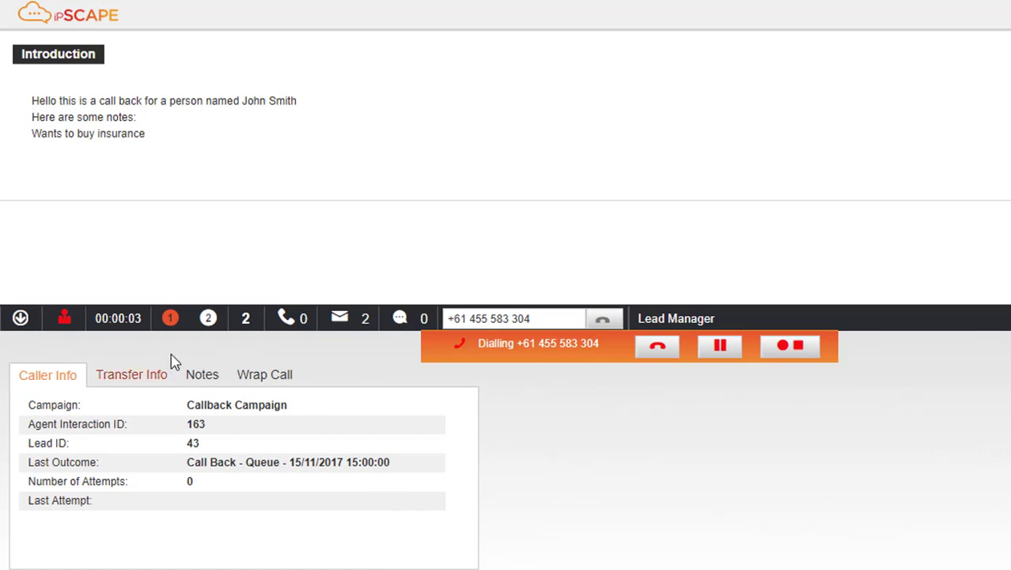
Wrap up the callback with the outcome Sale and close it as ready
click(252, 378)
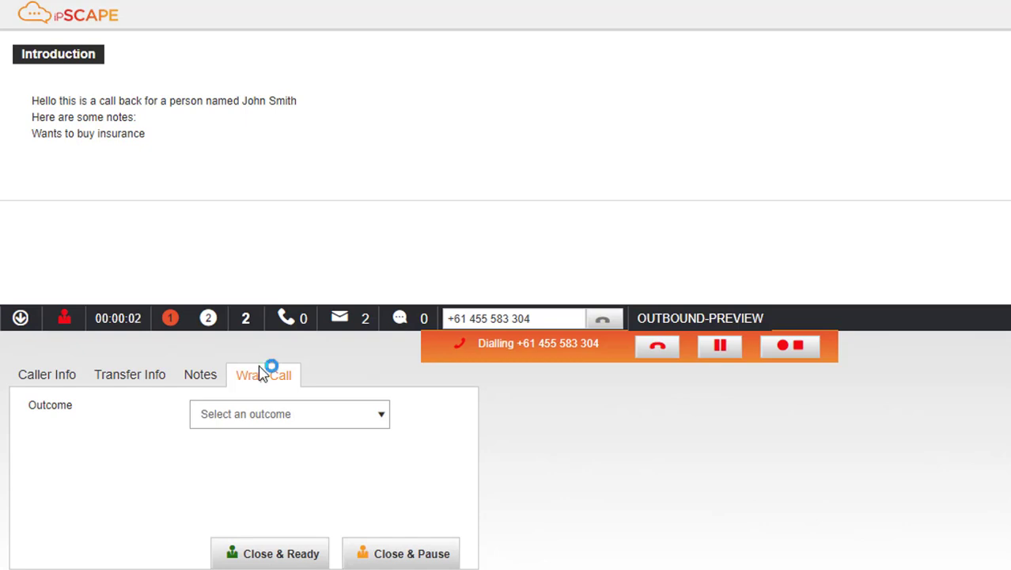
click(383, 425)
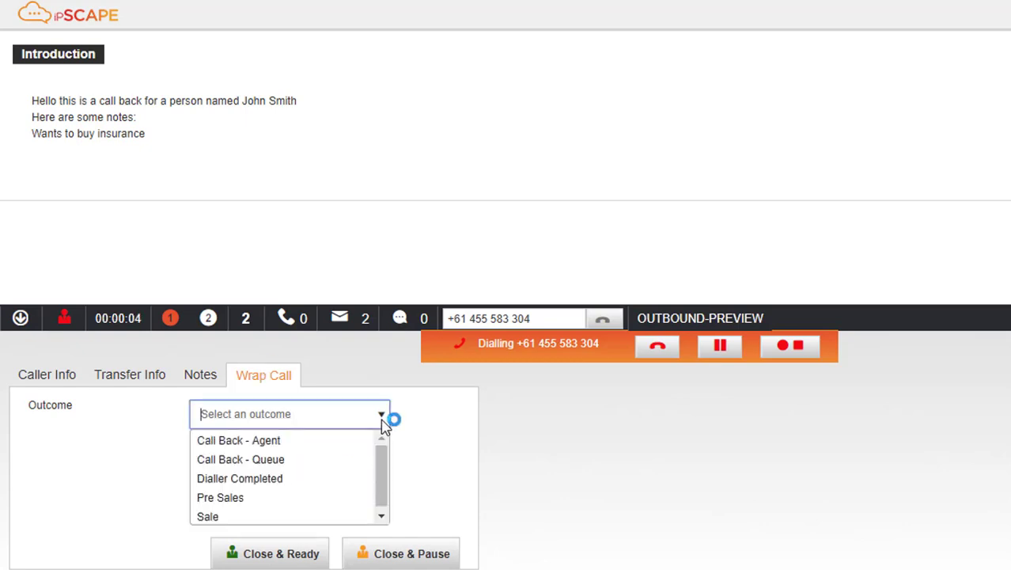
click(279, 513)
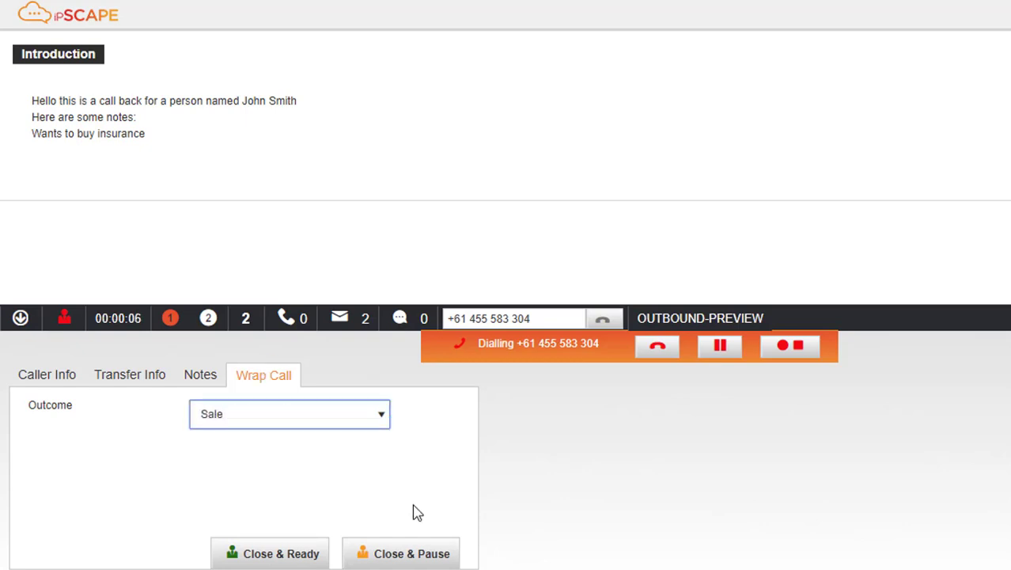
click(299, 553)
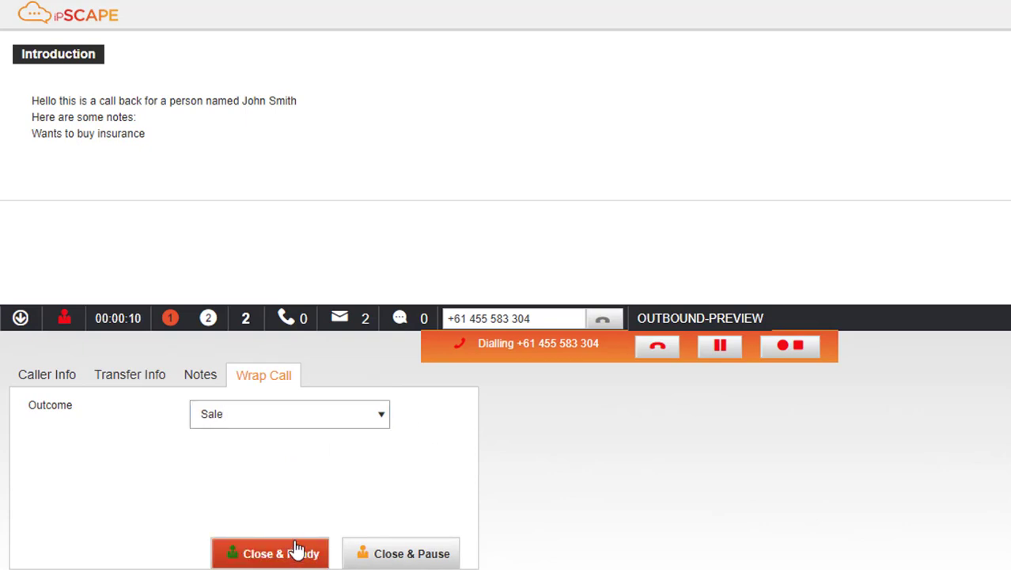
click(297, 549)
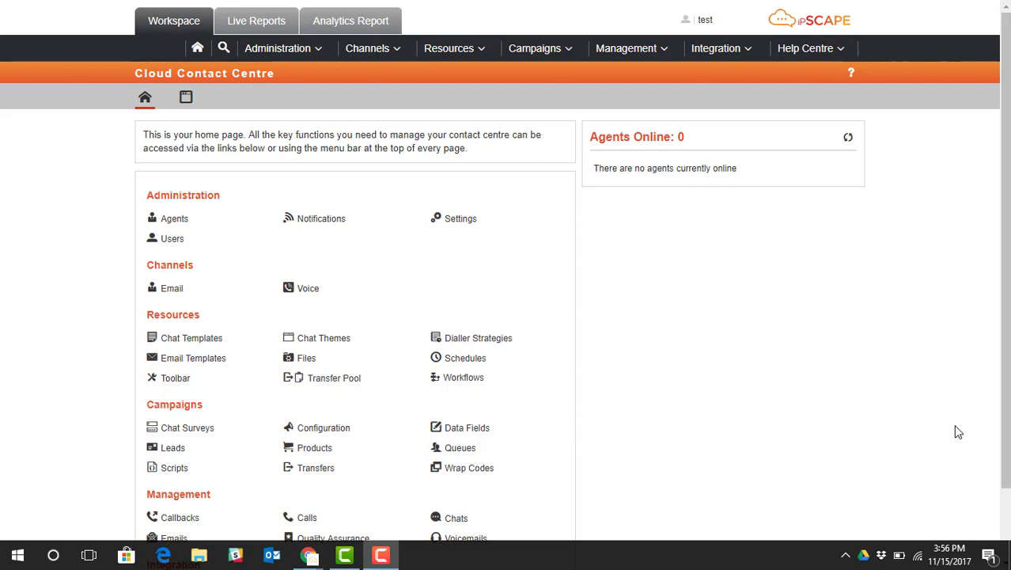
In Campaign Configuration, list all four live campaigns and review Inbound Sales and Callback Campaign
click(570, 54)
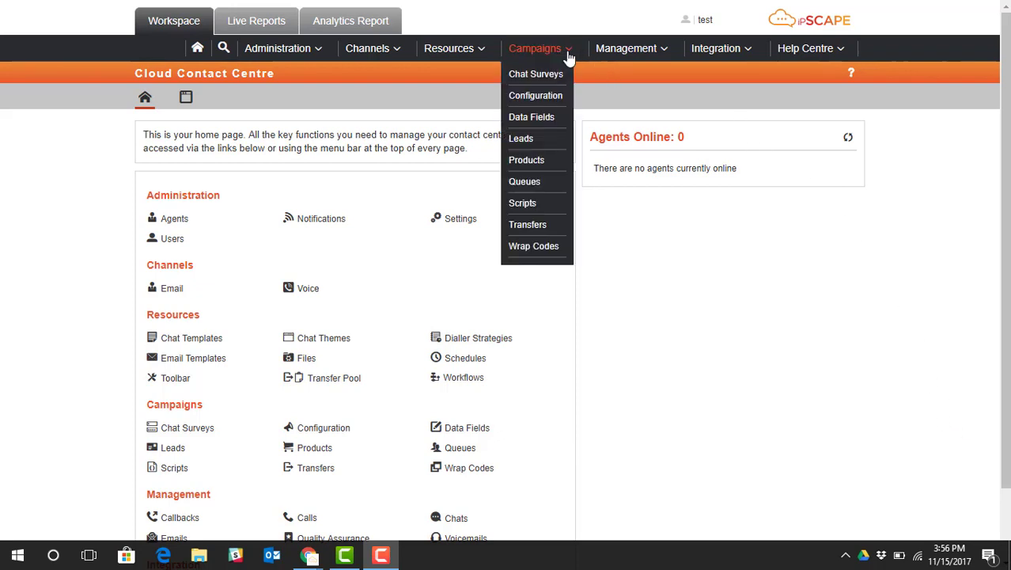
click(547, 96)
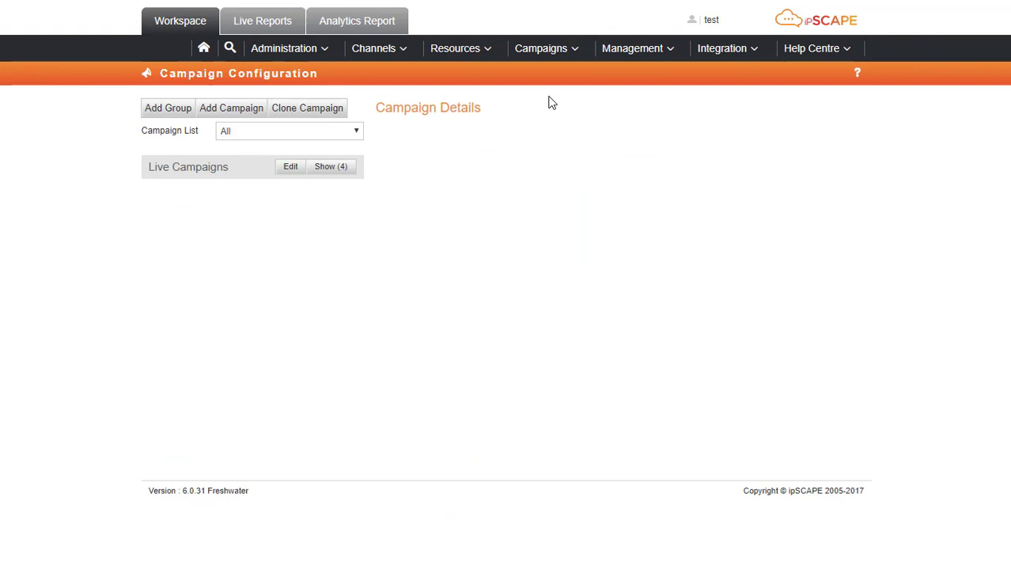
click(331, 167)
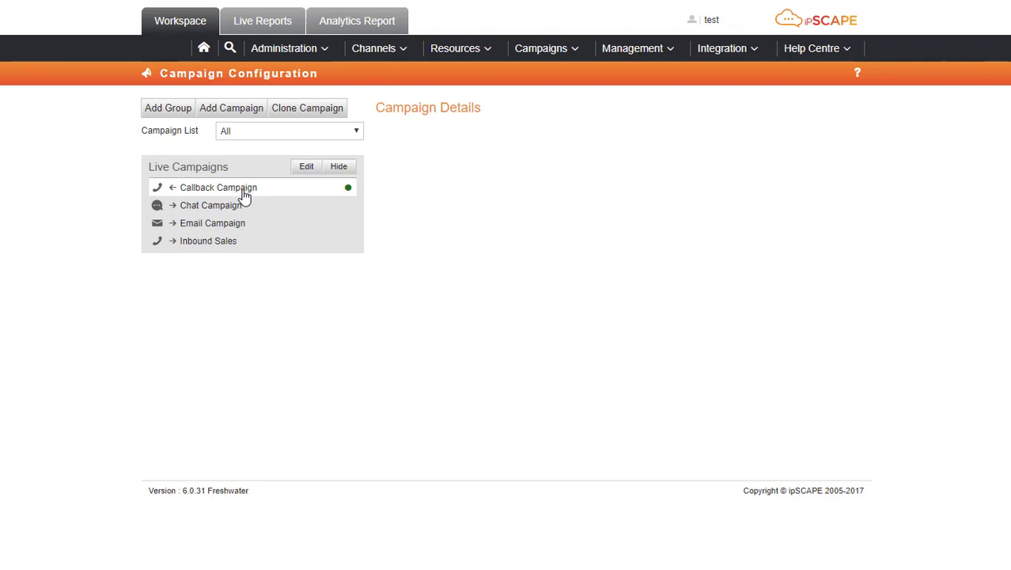
click(208, 243)
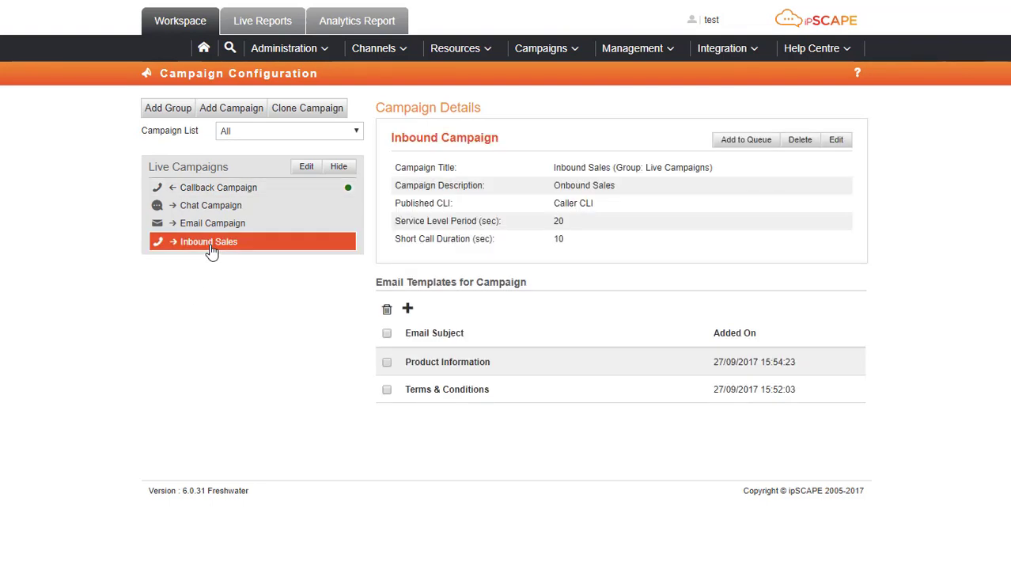
click(234, 192)
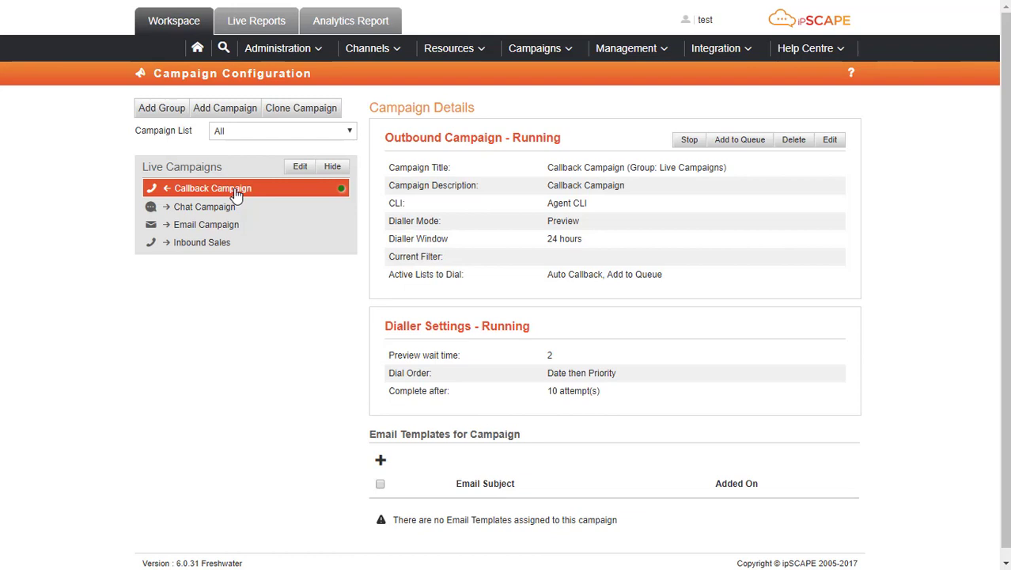
click(545, 55)
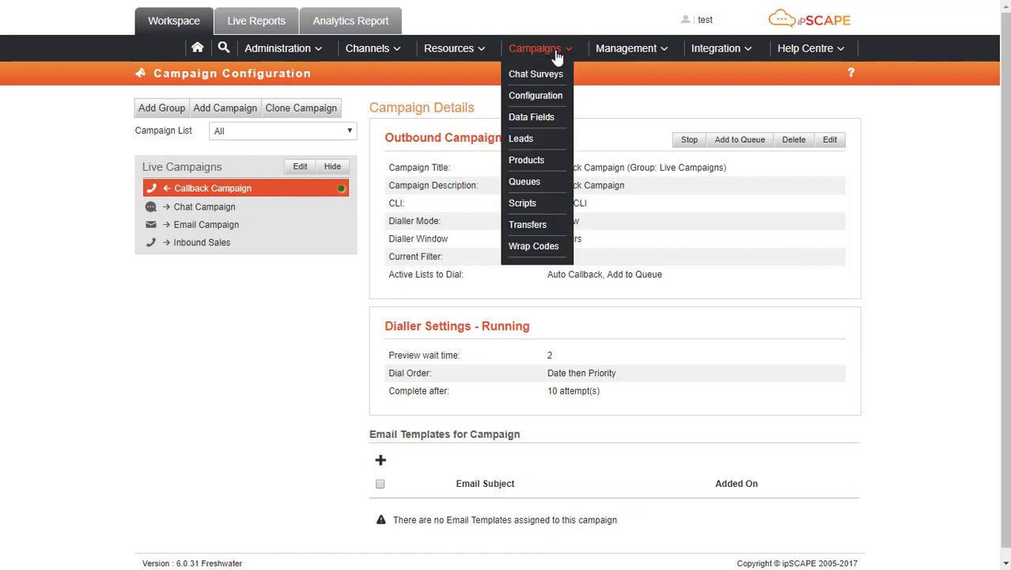
In Campaign Data Fields, view the Inbound Sales campaign's activity fields
click(563, 125)
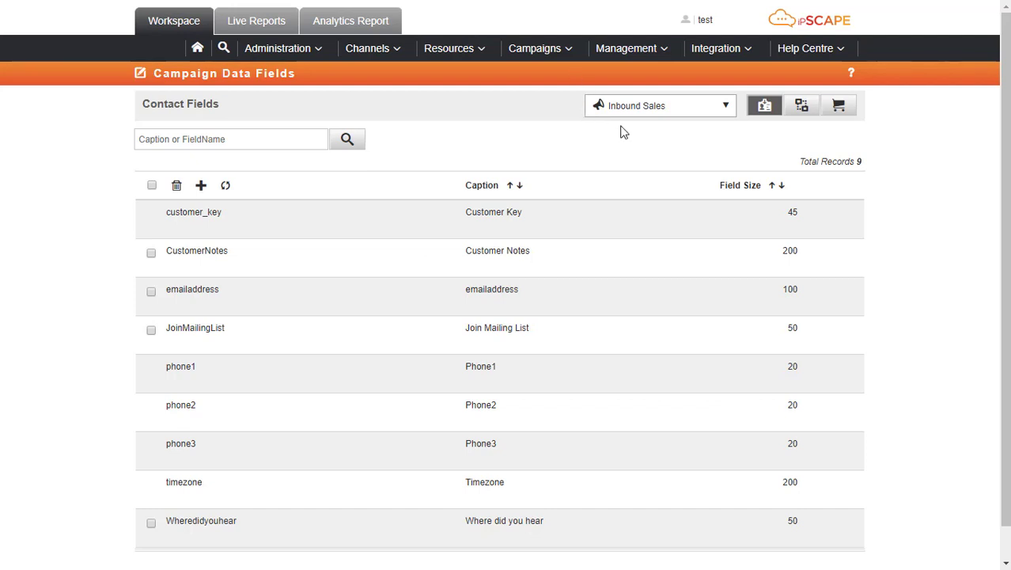
click(724, 106)
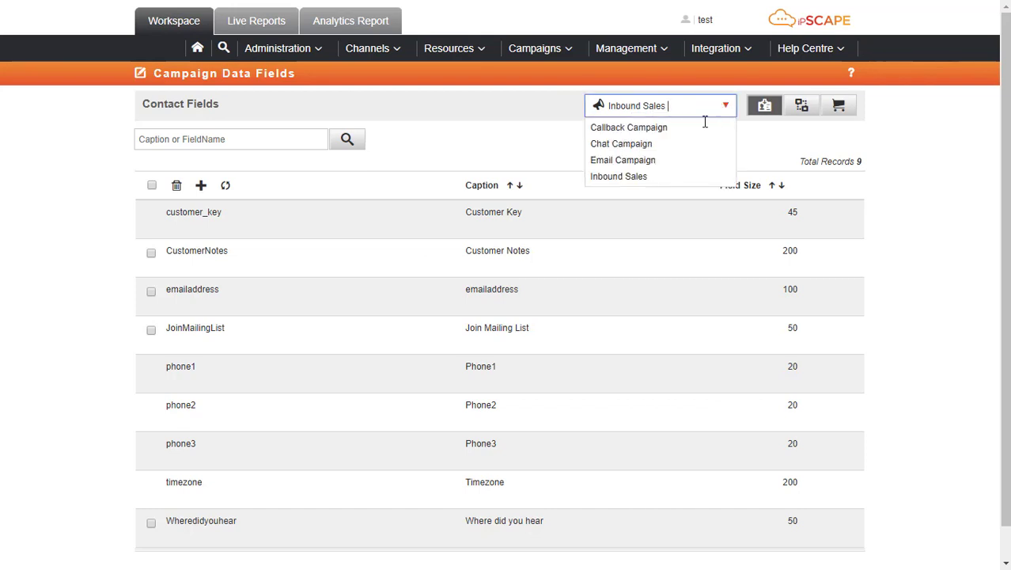
click(634, 176)
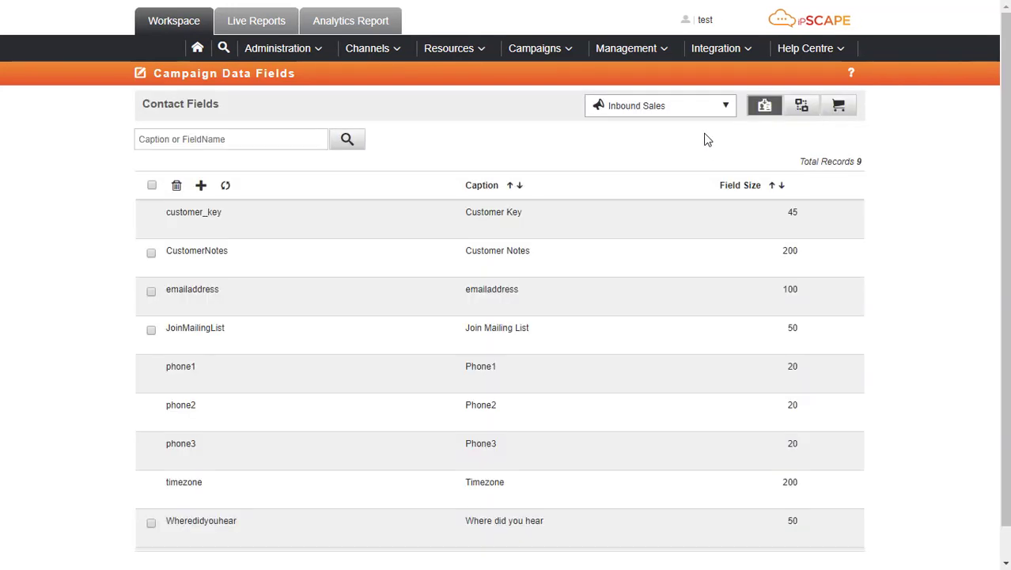
click(799, 108)
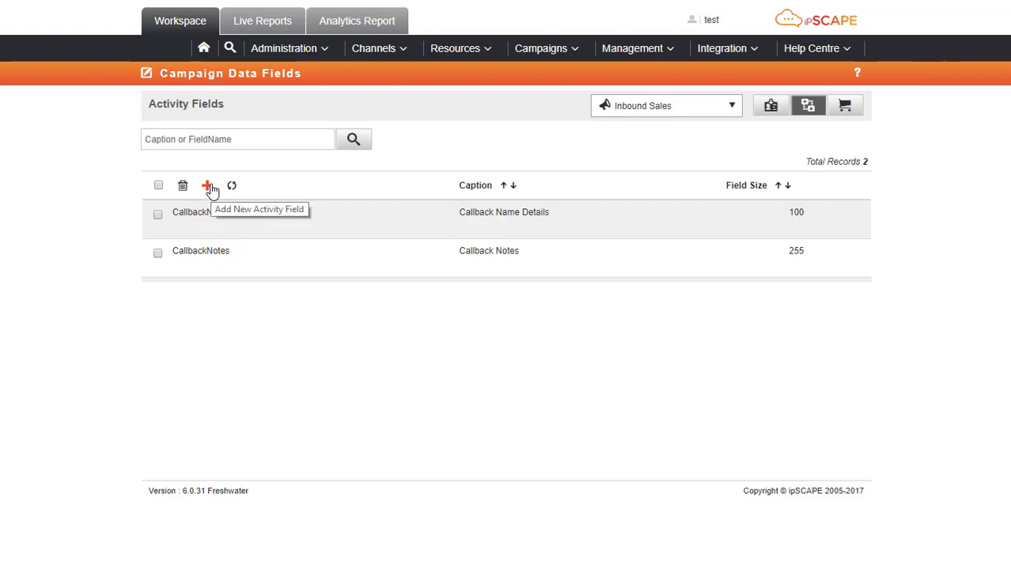
Switch to the Callback Campaign and view its seven contact fields
click(732, 107)
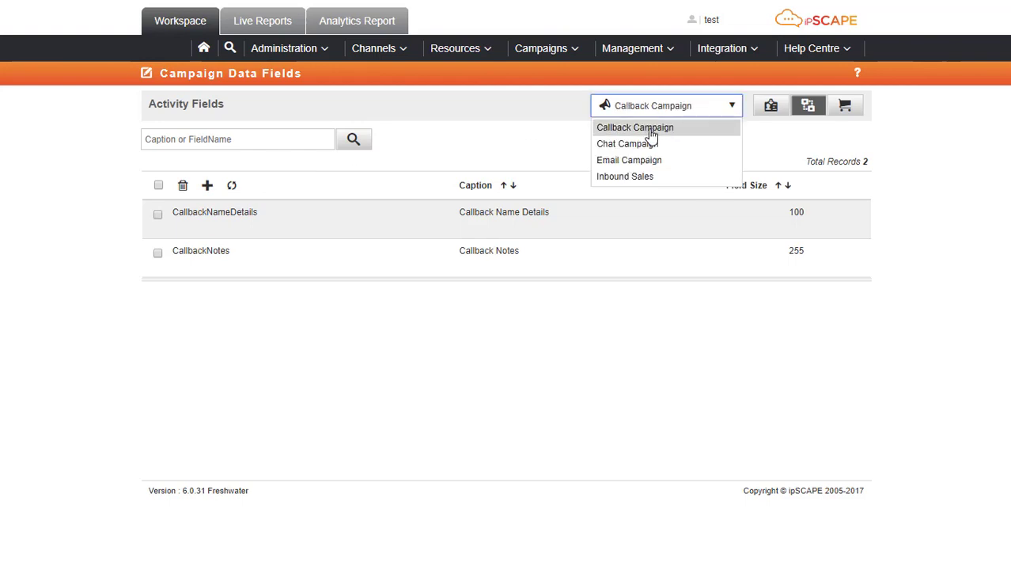
click(650, 132)
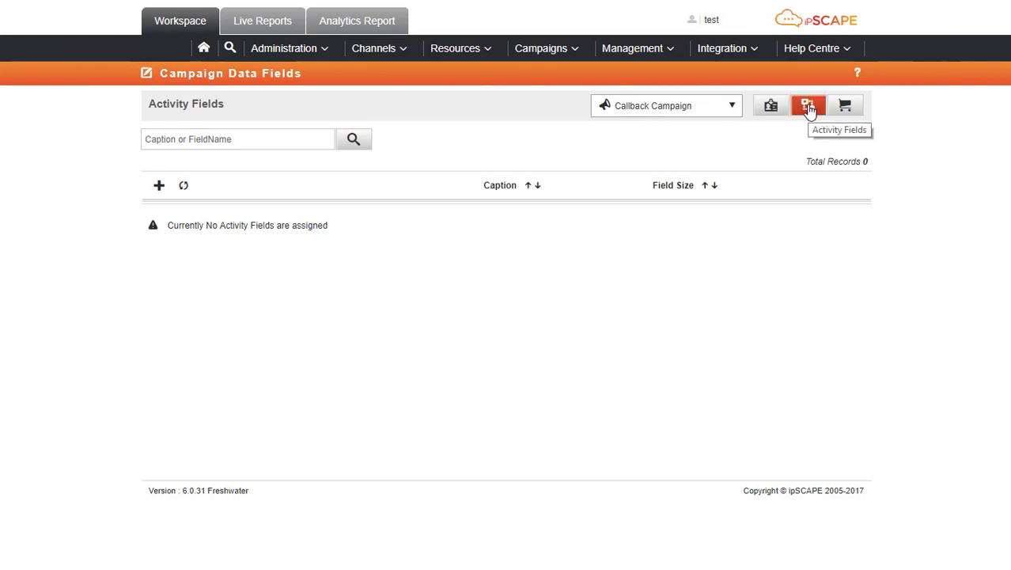
click(772, 106)
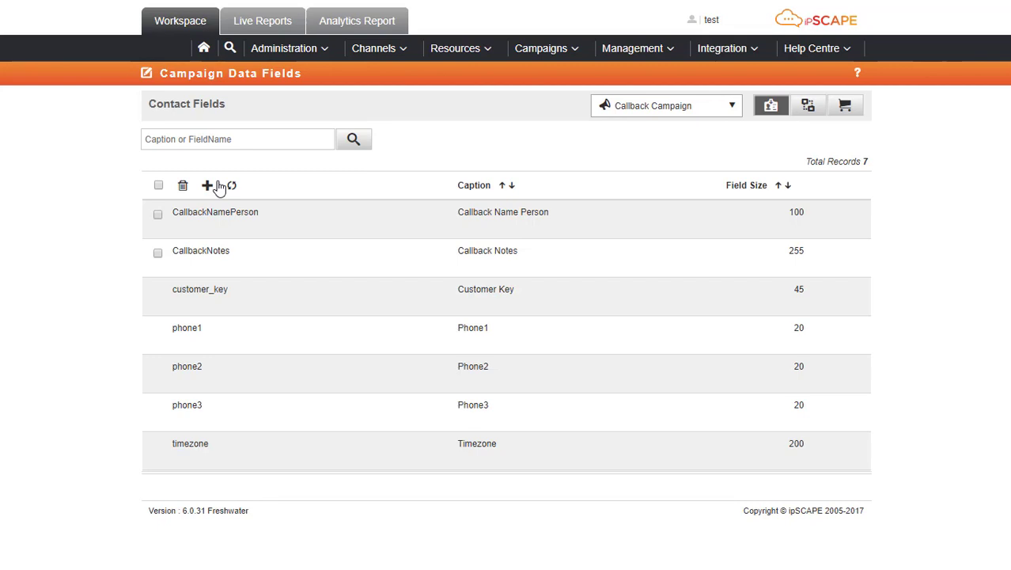
click(568, 55)
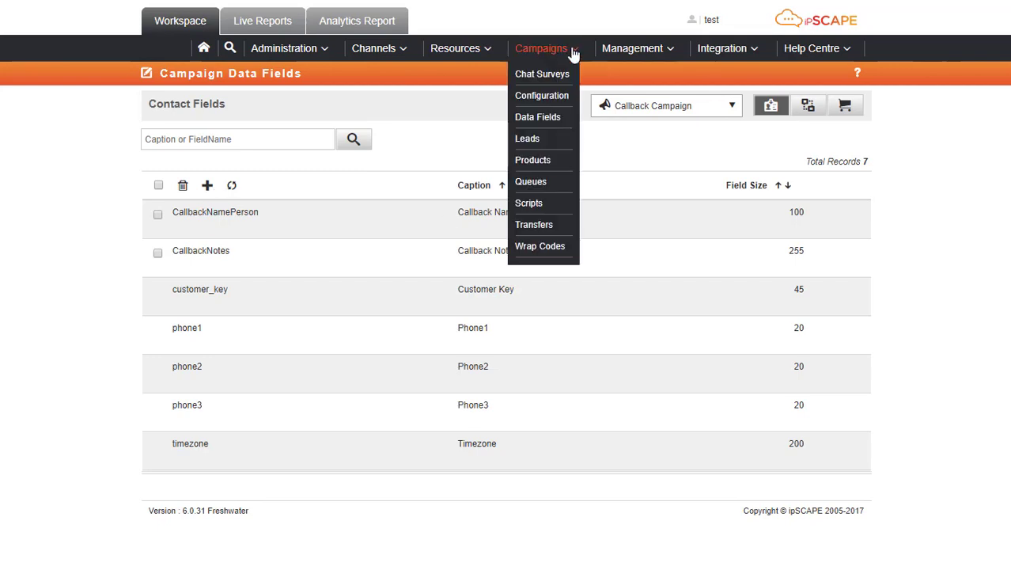
In Scripts, select the Inbound Sales campaign and open its Introduction page in the editor
click(537, 204)
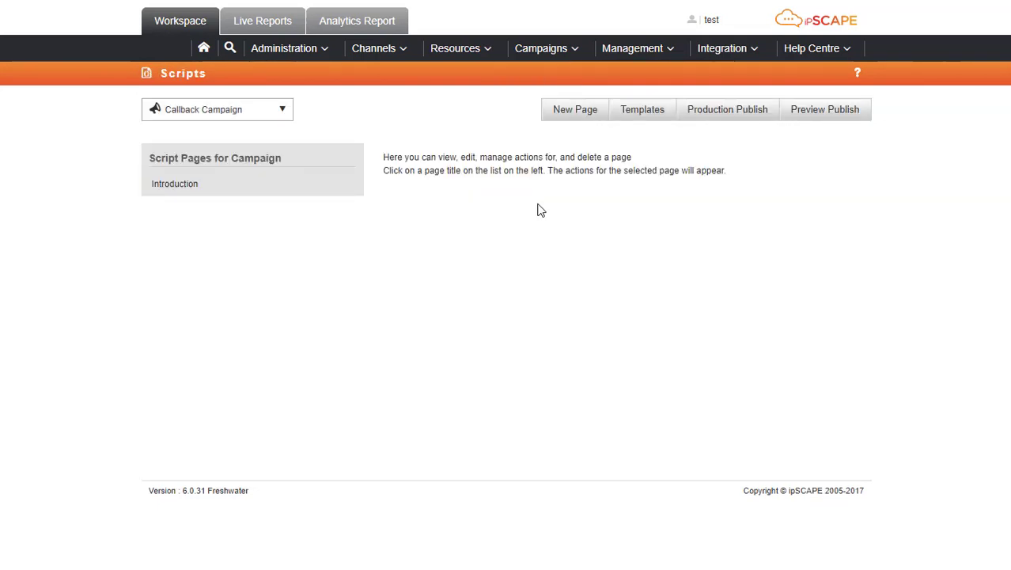
click(286, 111)
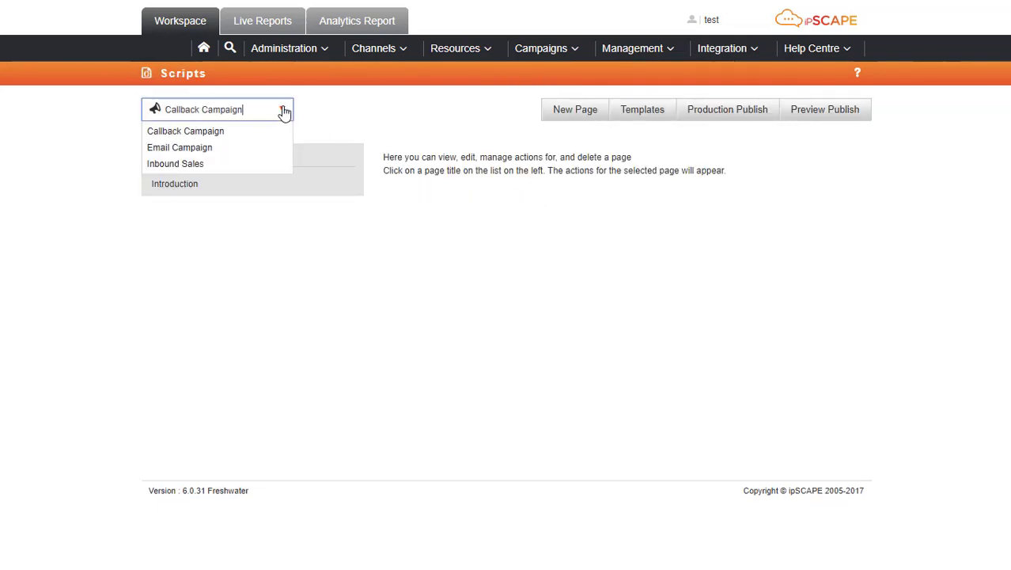
click(208, 164)
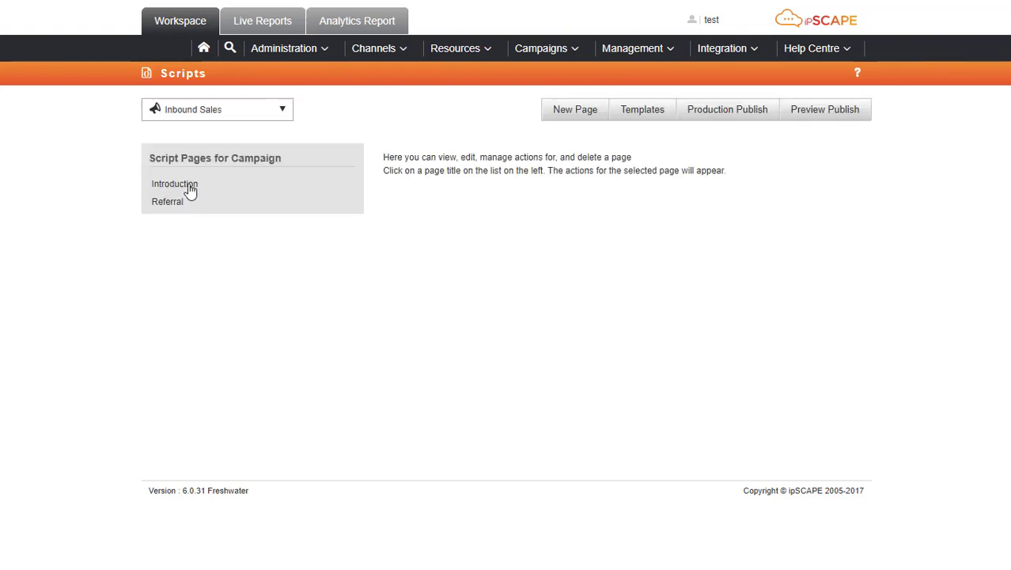
click(179, 184)
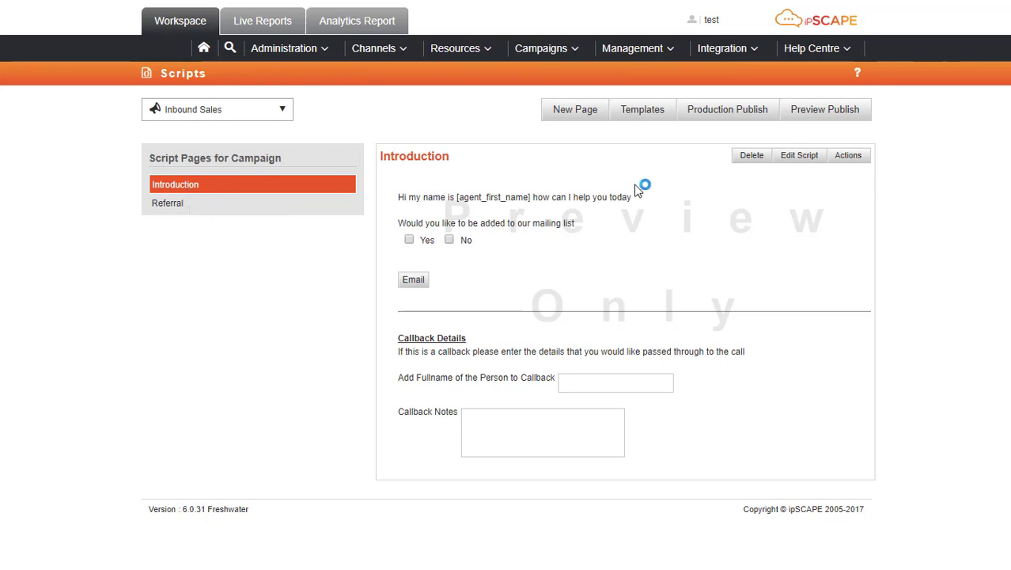
click(792, 158)
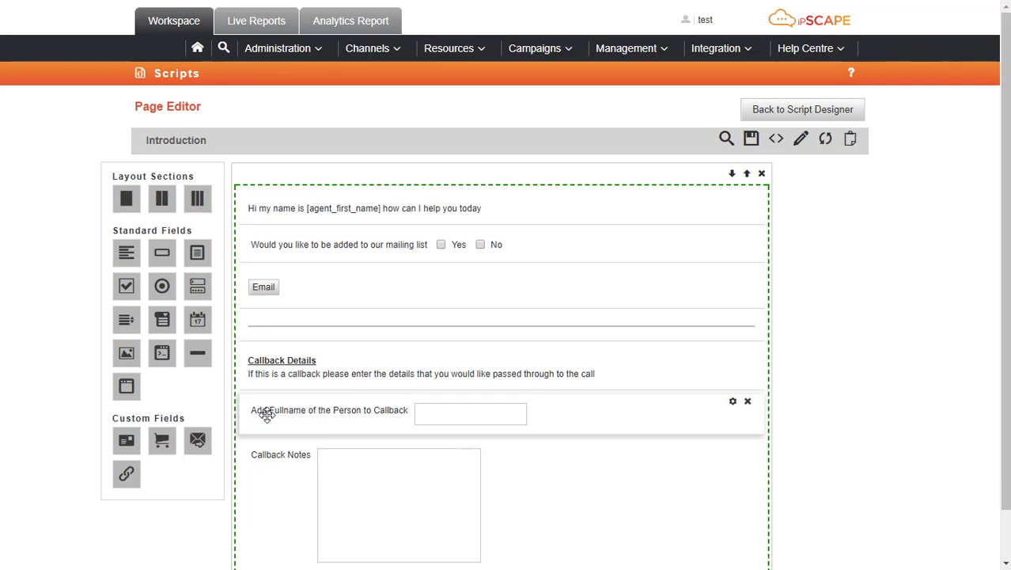
Map the callback full-name box's output field to CallbackNameDetails
click(432, 412)
click(733, 405)
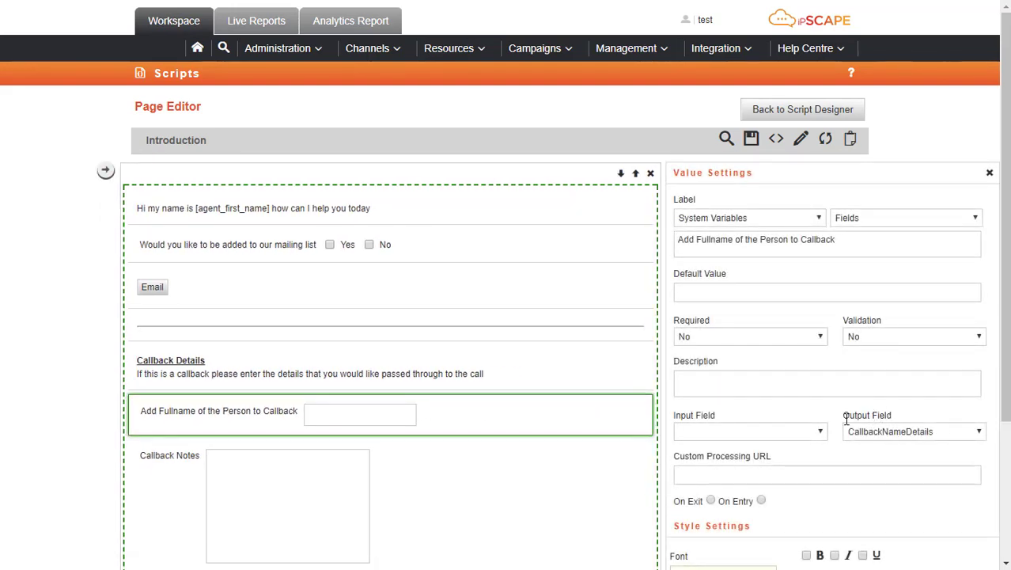
drag(843, 415, 897, 427)
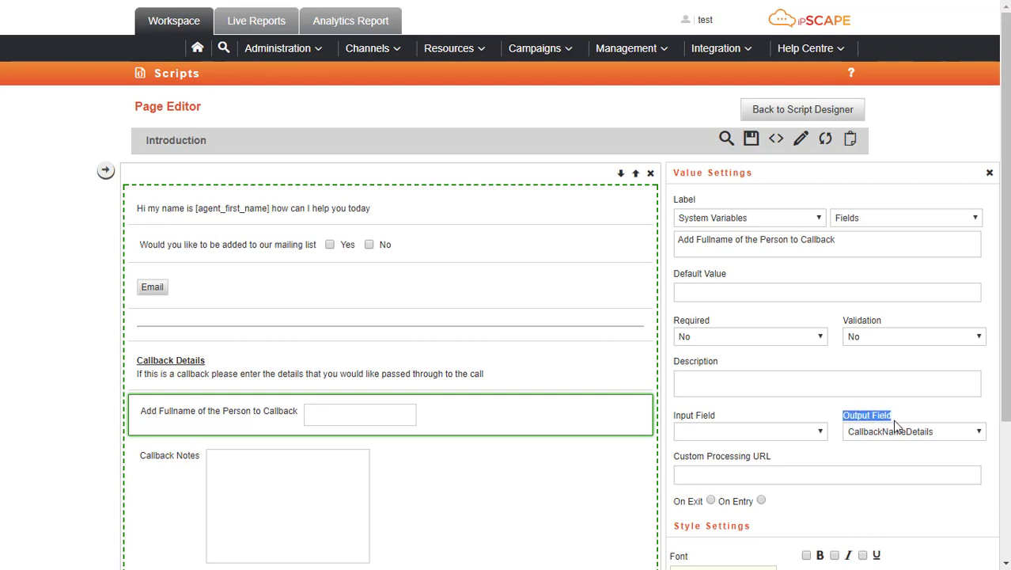
click(979, 433)
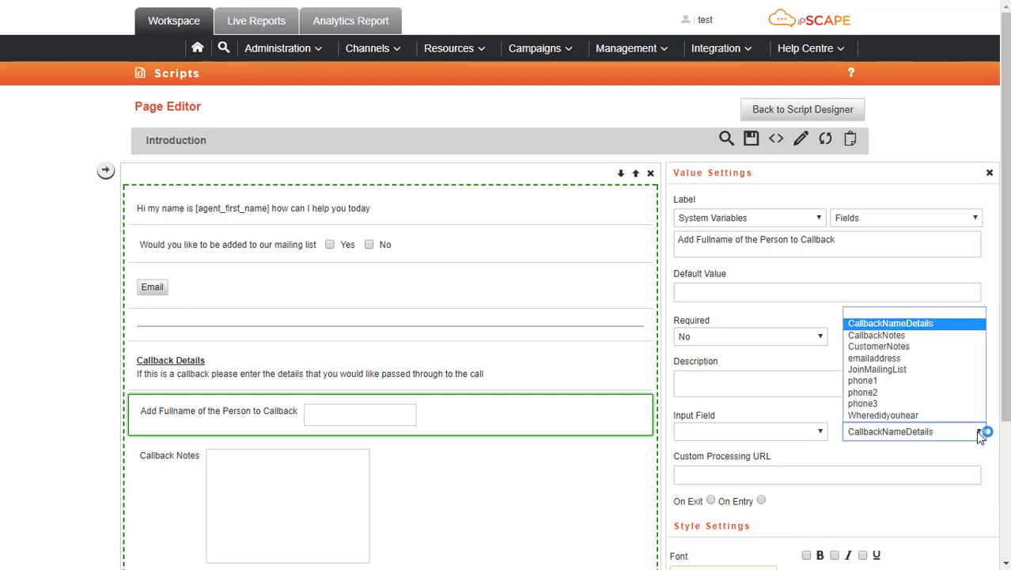
click(955, 330)
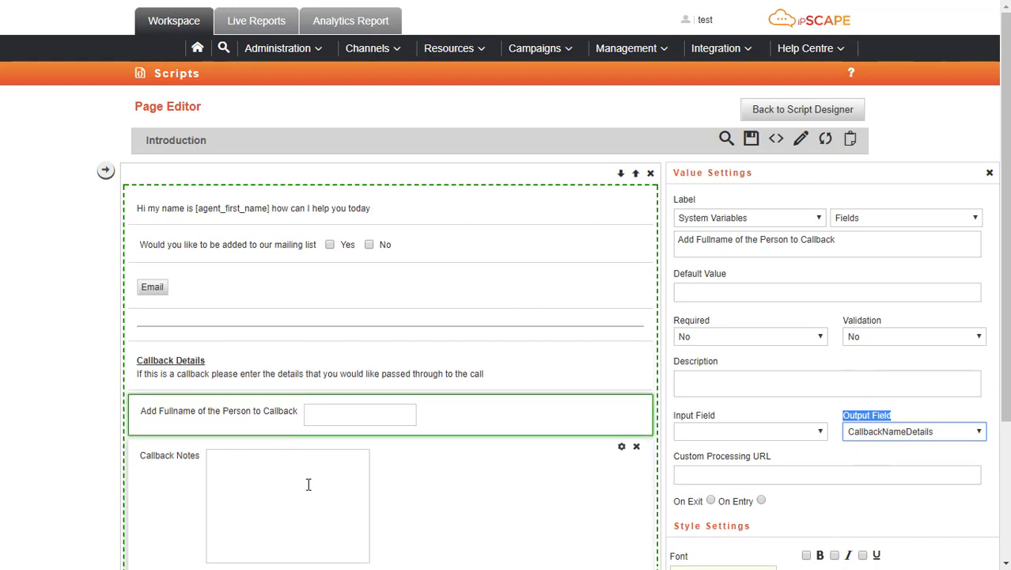
Map the Callback Notes box's output field to CallbackNotes
click(622, 450)
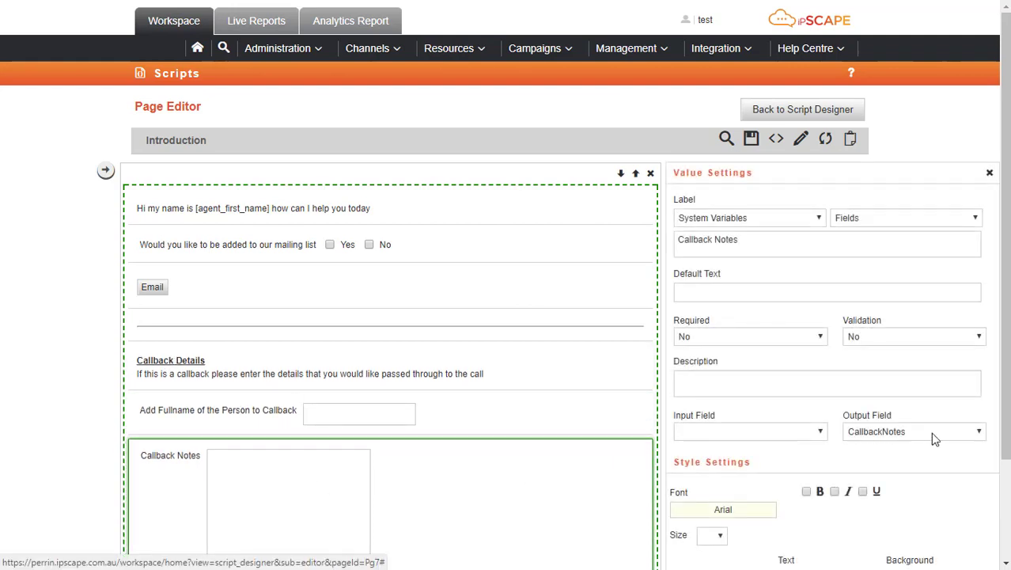
click(979, 434)
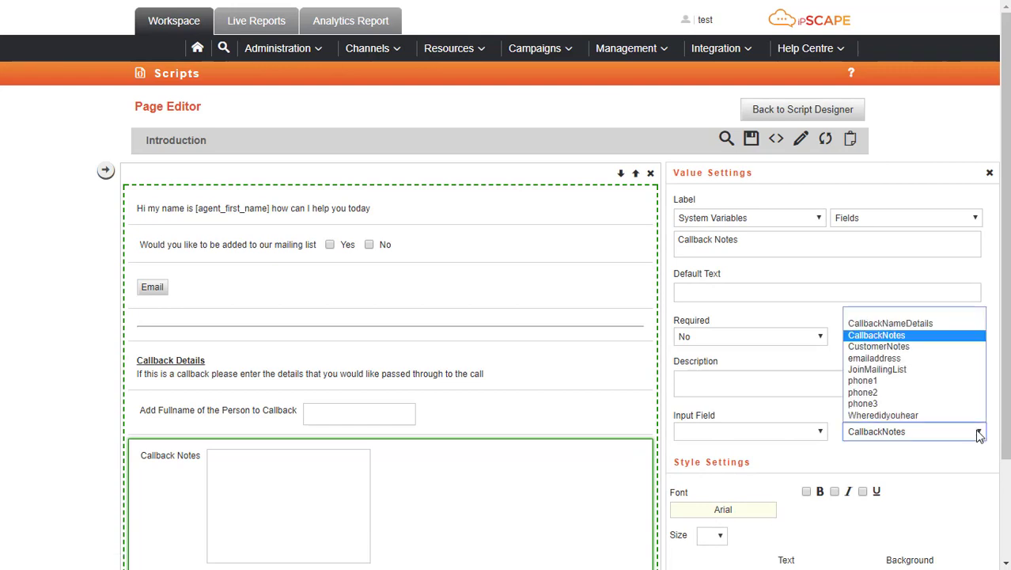
click(979, 434)
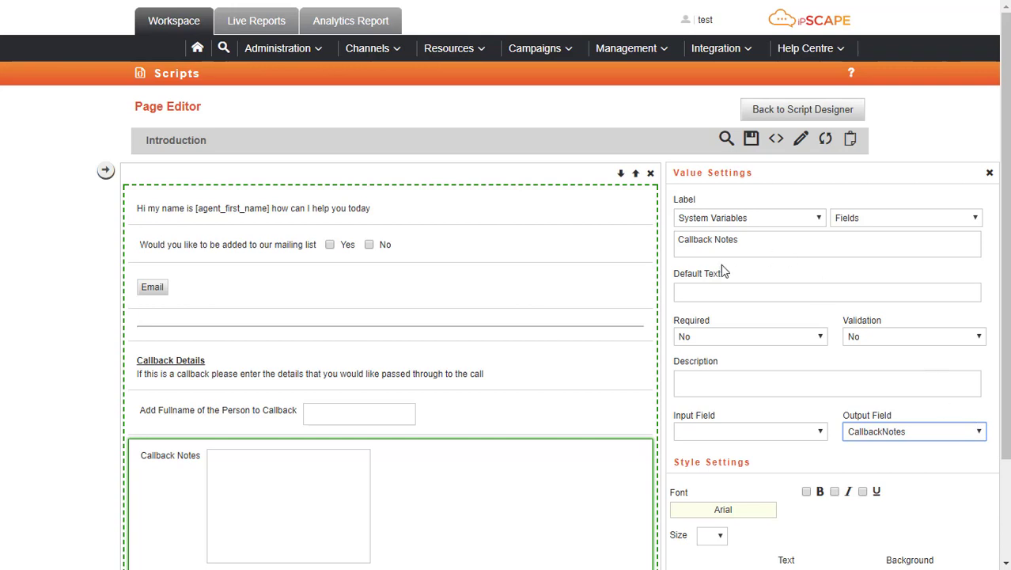
Save the edited Introduction page and acknowledge the confirmation
click(751, 139)
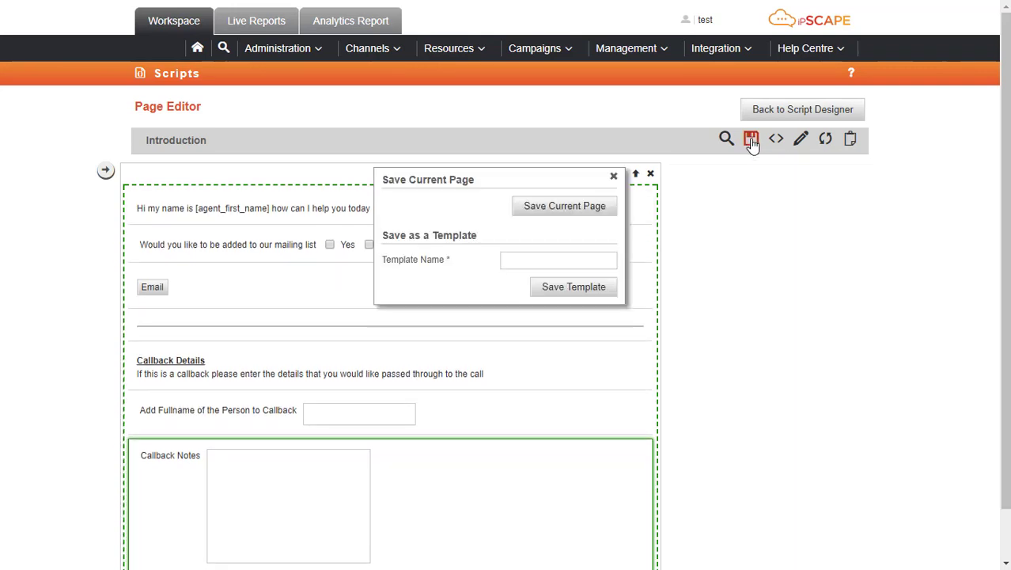
click(573, 205)
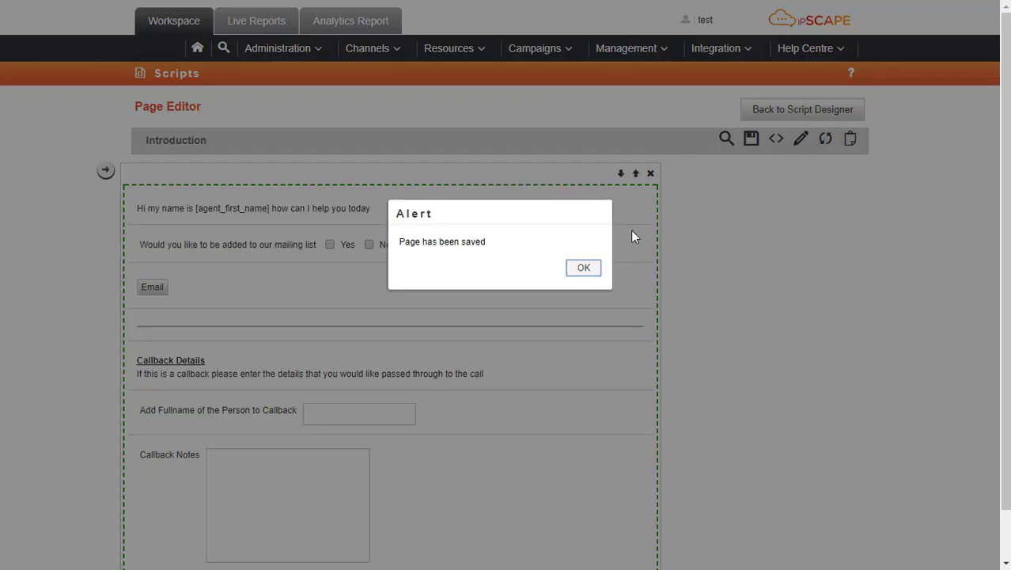
click(585, 270)
Return to the Script Designer and publish the Inbound Sales script to production
click(799, 105)
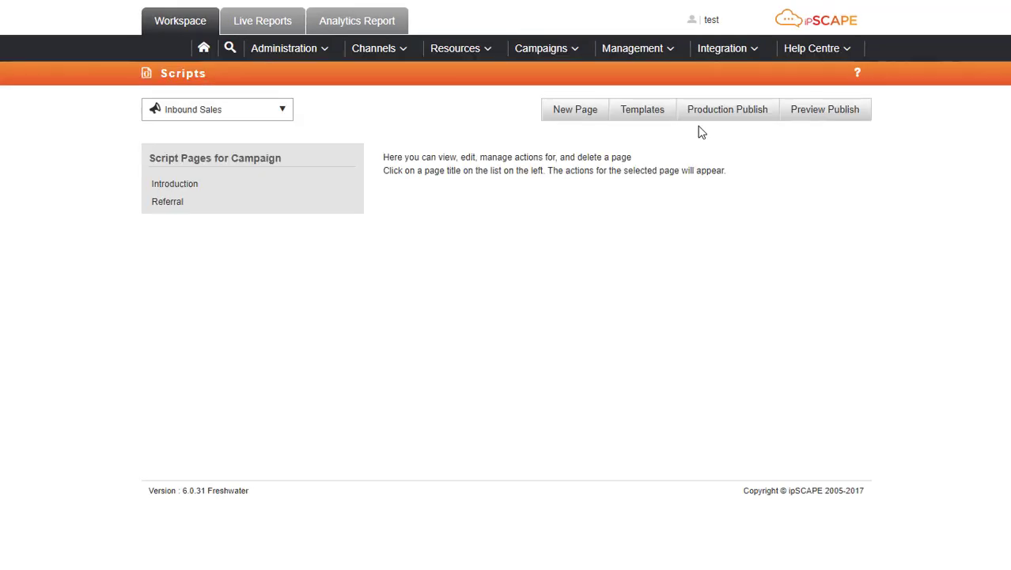
click(734, 115)
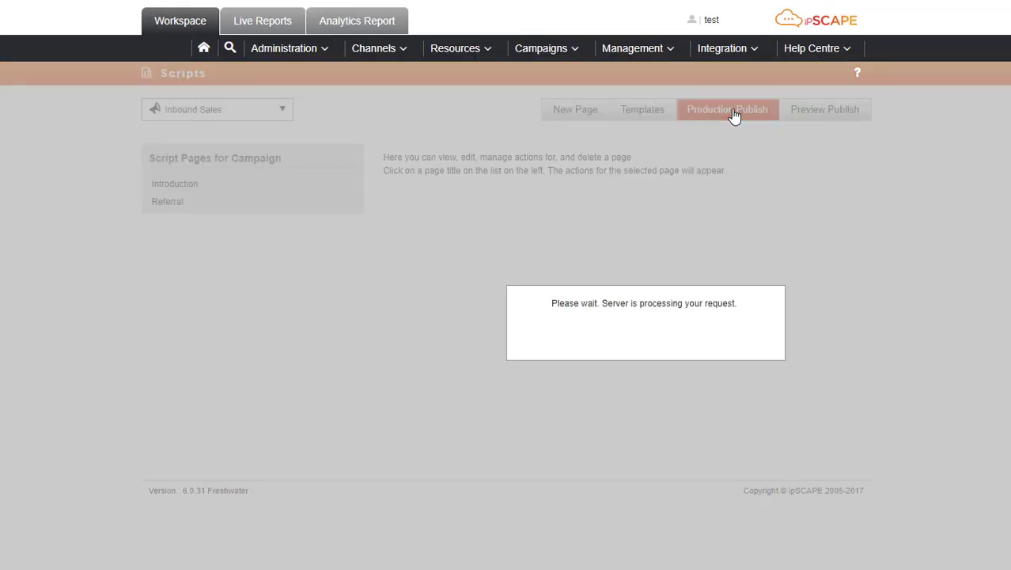
click(593, 268)
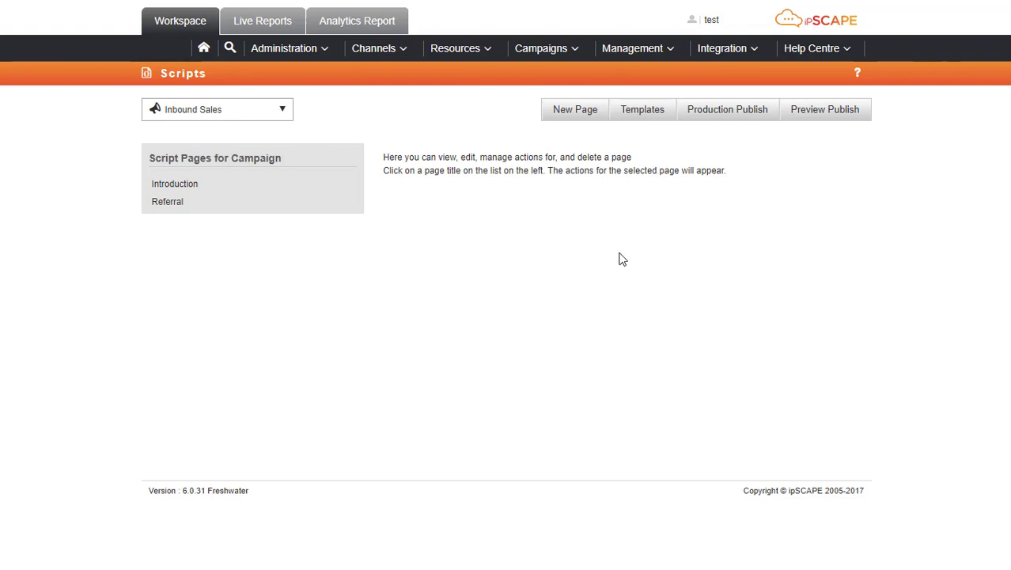
Select the Callback Campaign in Scripts and open its Introduction page in the page editor
click(284, 112)
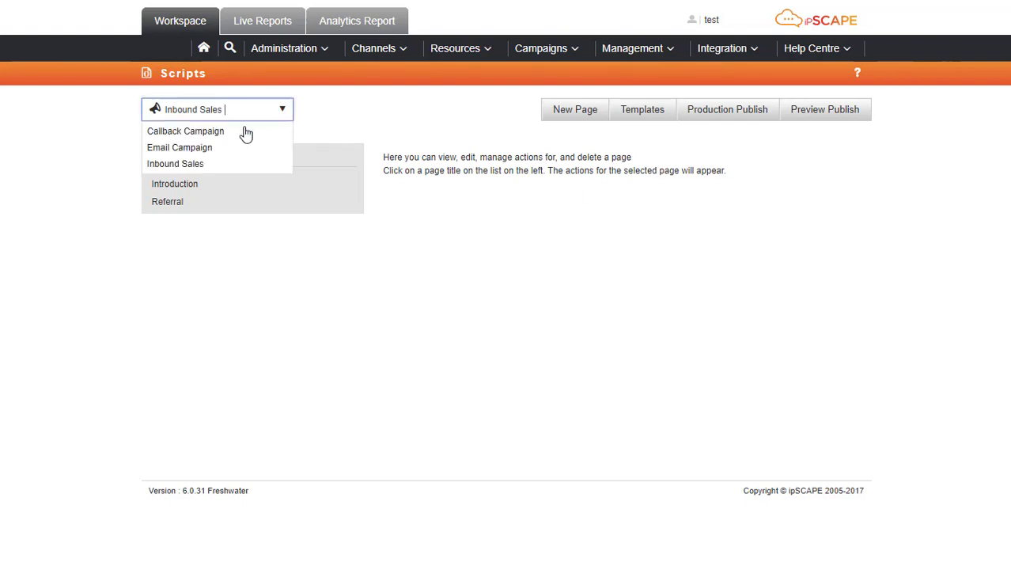
click(198, 136)
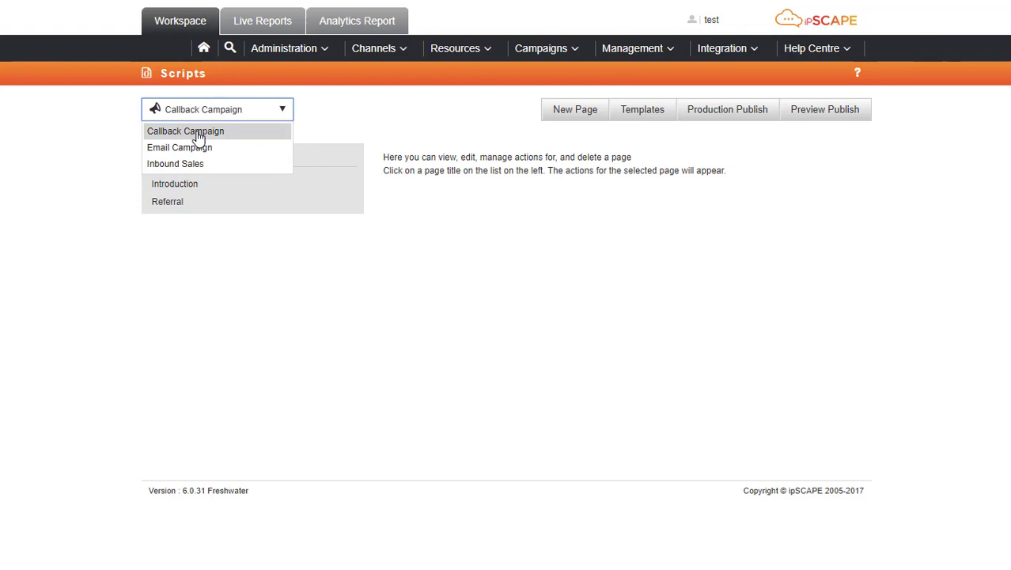
click(198, 137)
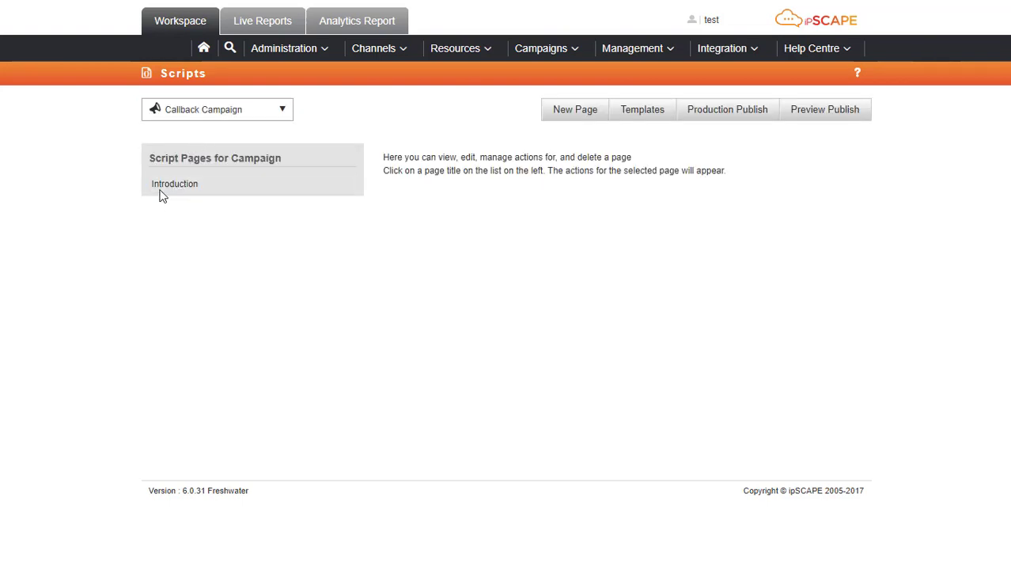
click(161, 190)
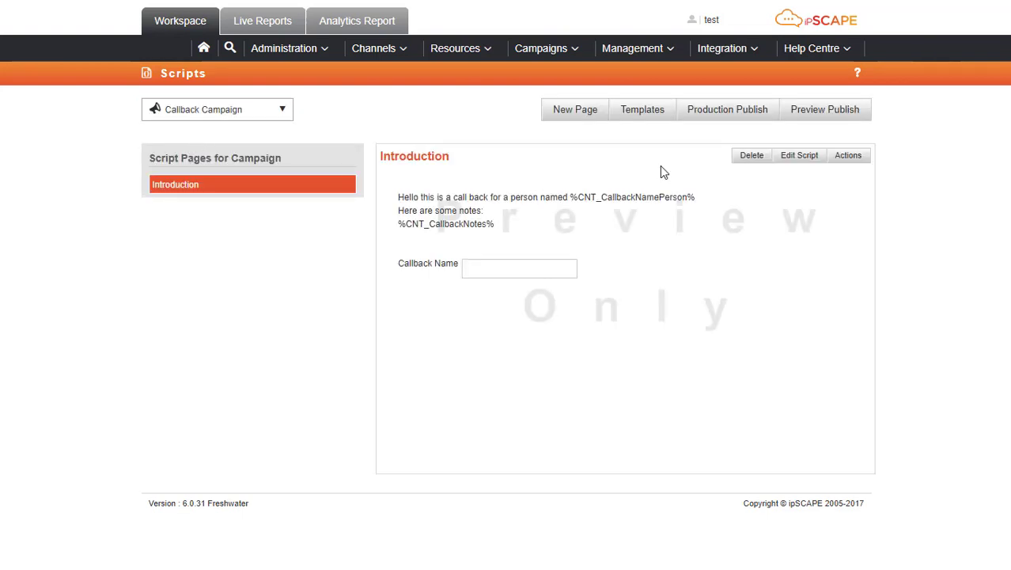
click(800, 158)
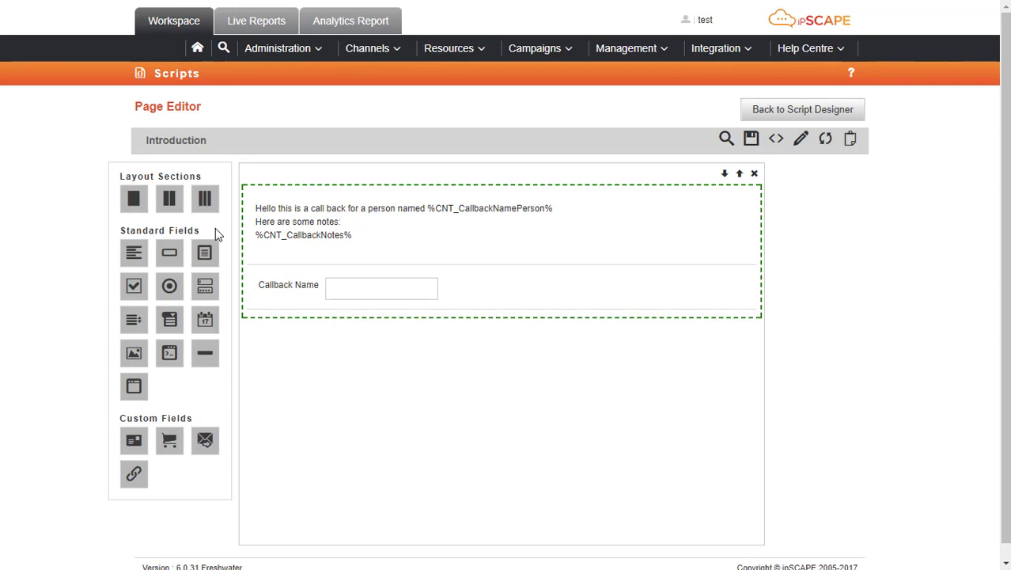
Open the greeting text block's settings and look over the insertable data fields
mouse_move(305, 226)
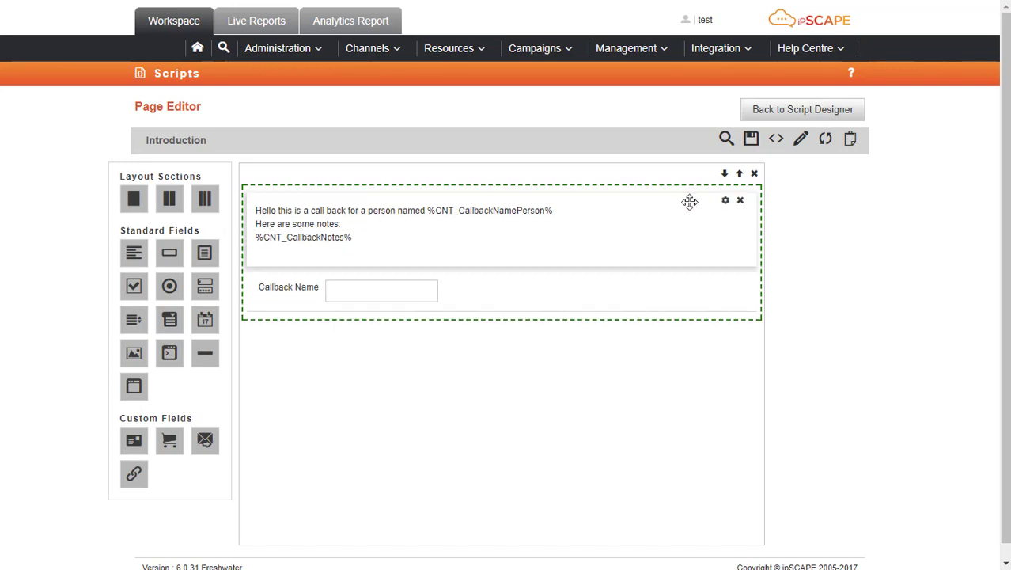
mouse_move(685, 315)
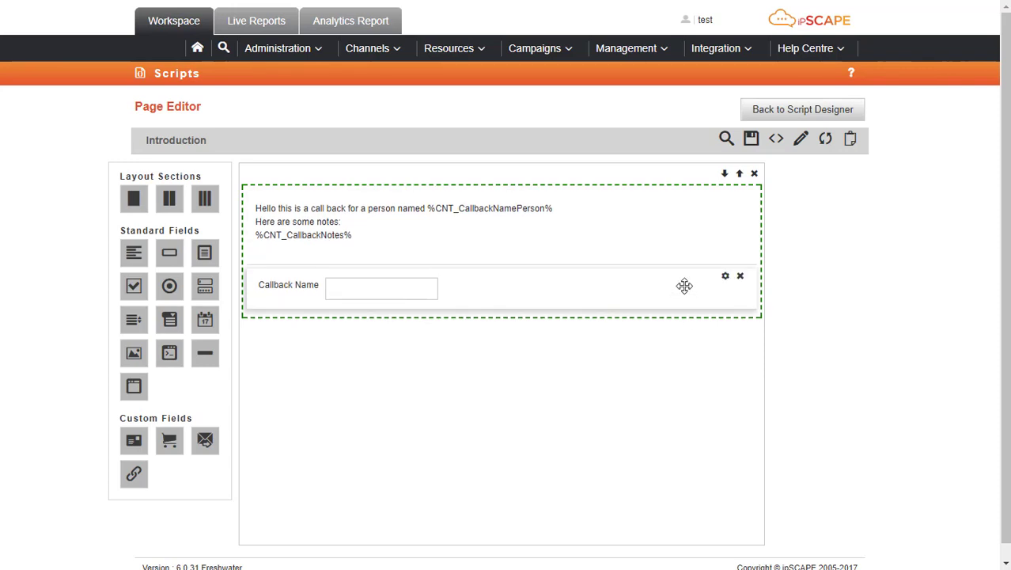
mouse_move(714, 206)
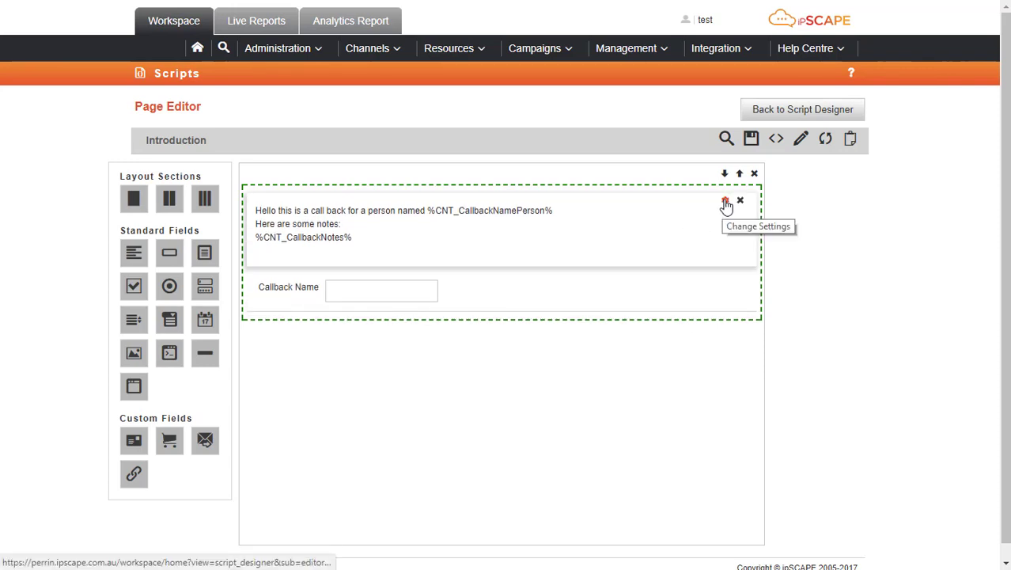
click(726, 202)
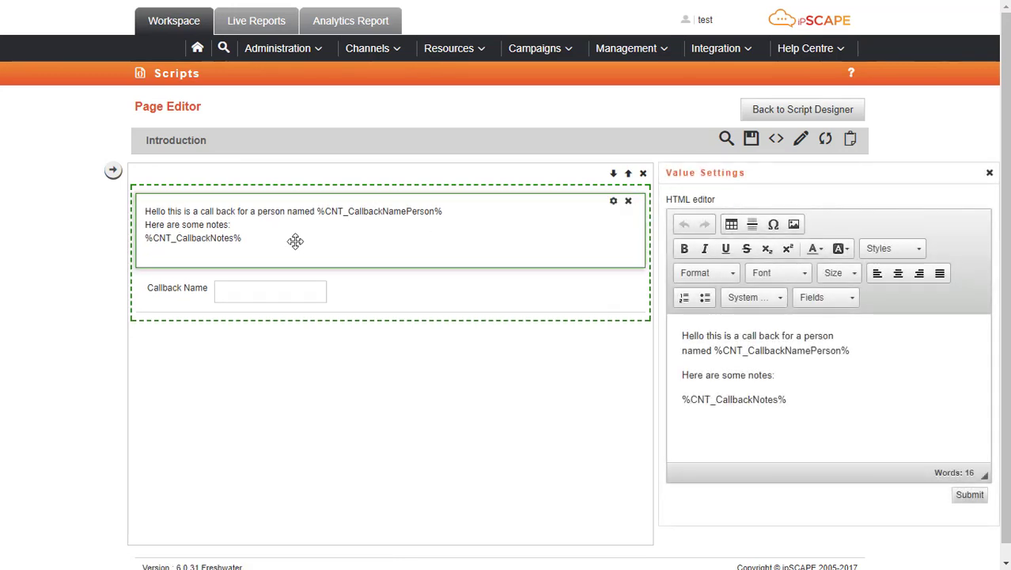
click(853, 299)
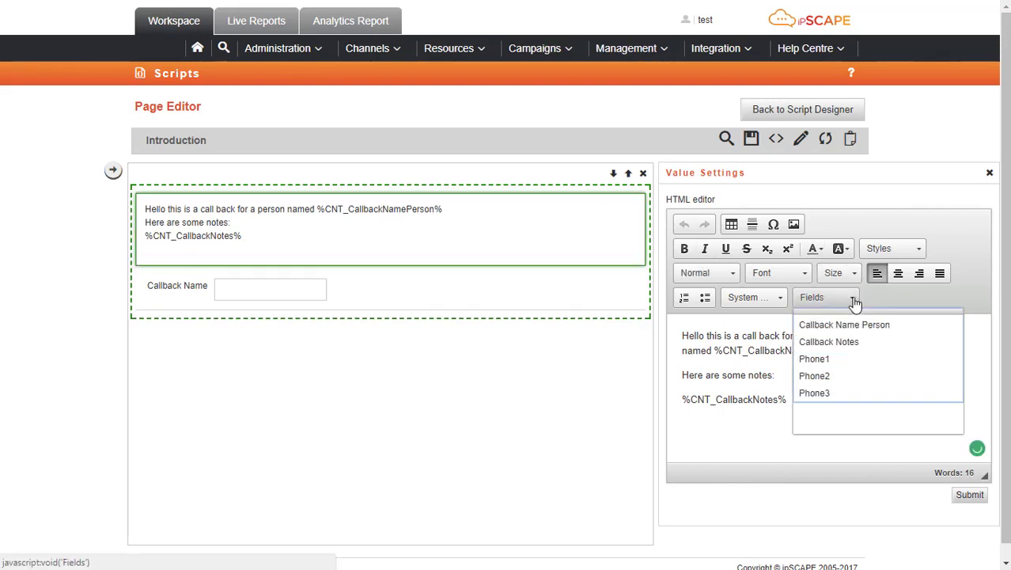
click(755, 342)
Insert the Callback Name Person placeholder into the greeting and delete the duplicate token
drag(682, 337, 836, 338)
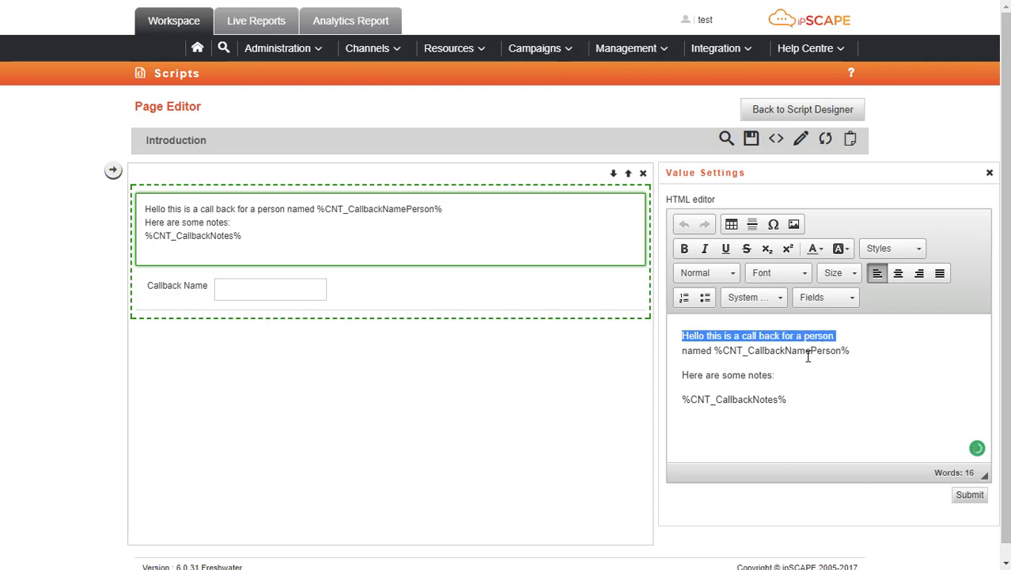
click(852, 350)
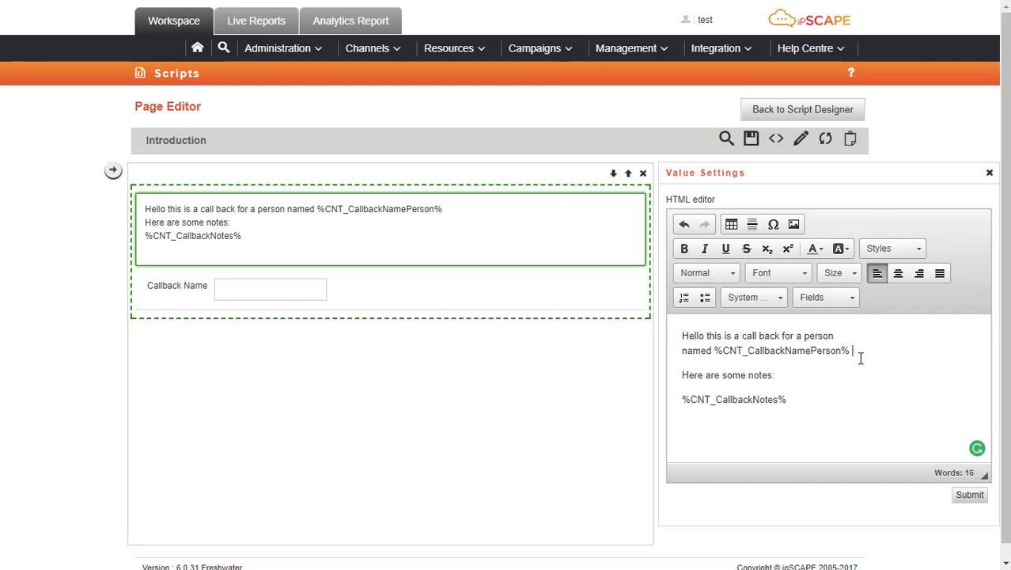
click(855, 306)
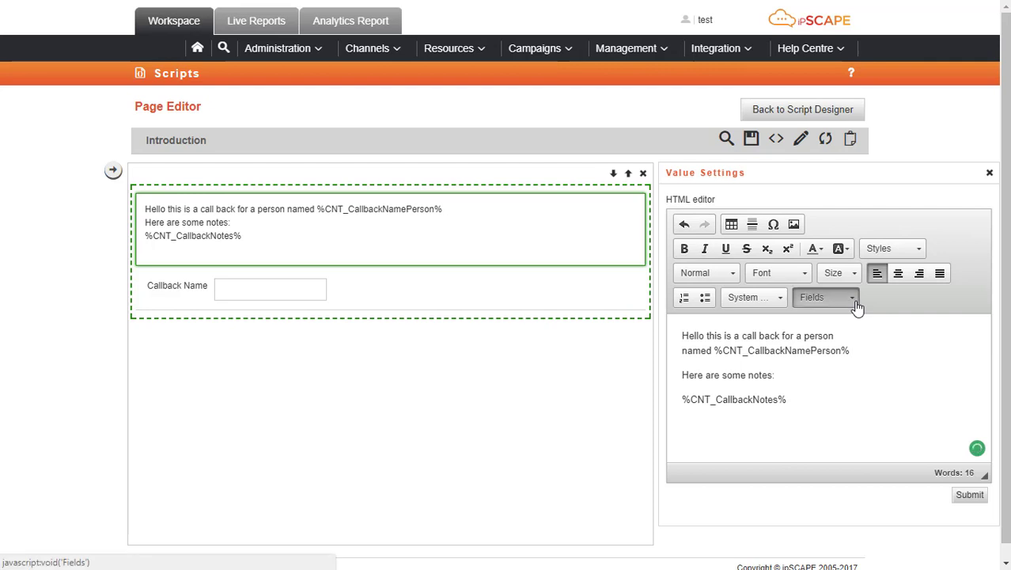
click(860, 326)
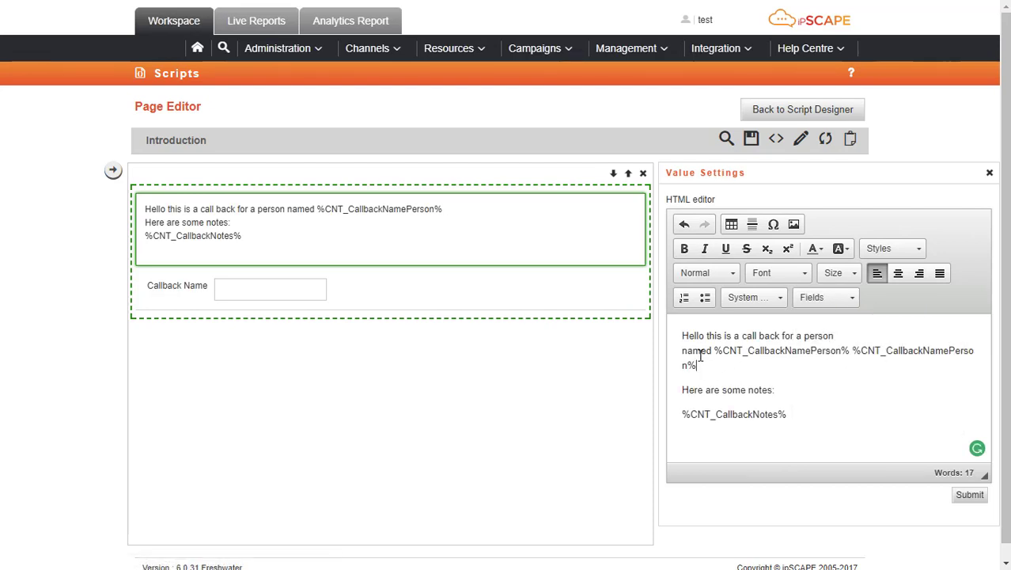
drag(698, 365, 855, 352)
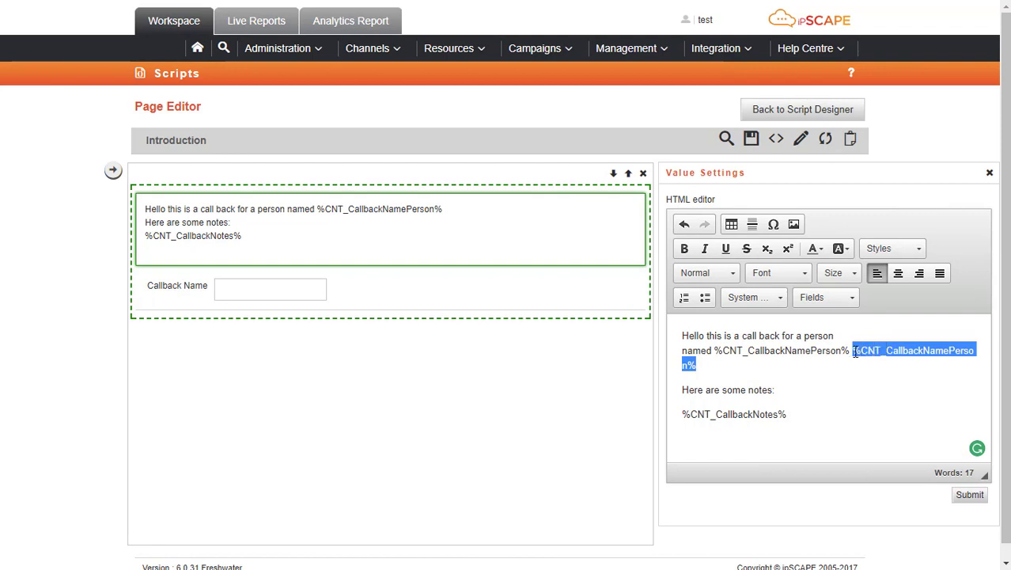
key(BackSpace)
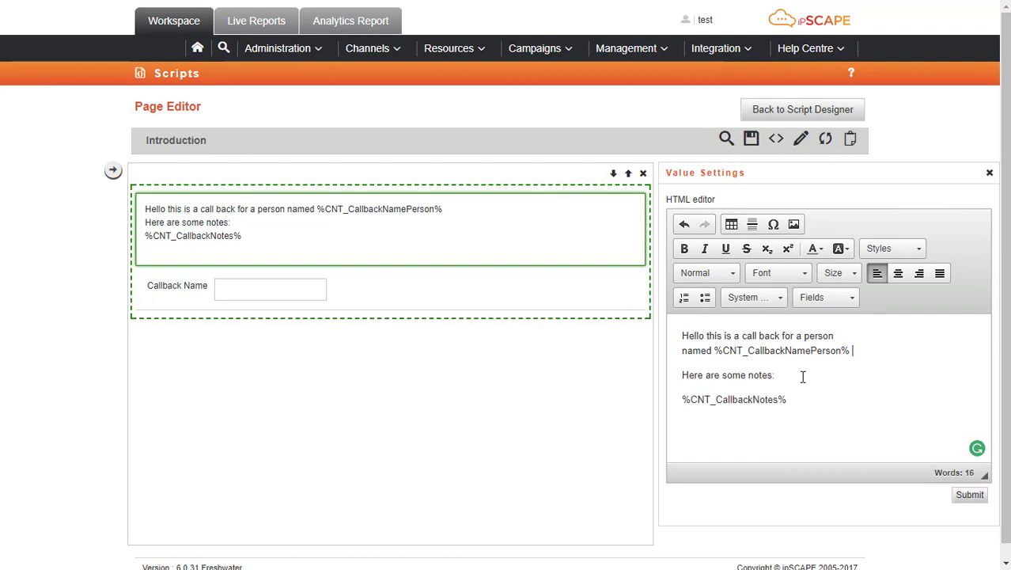
click(853, 305)
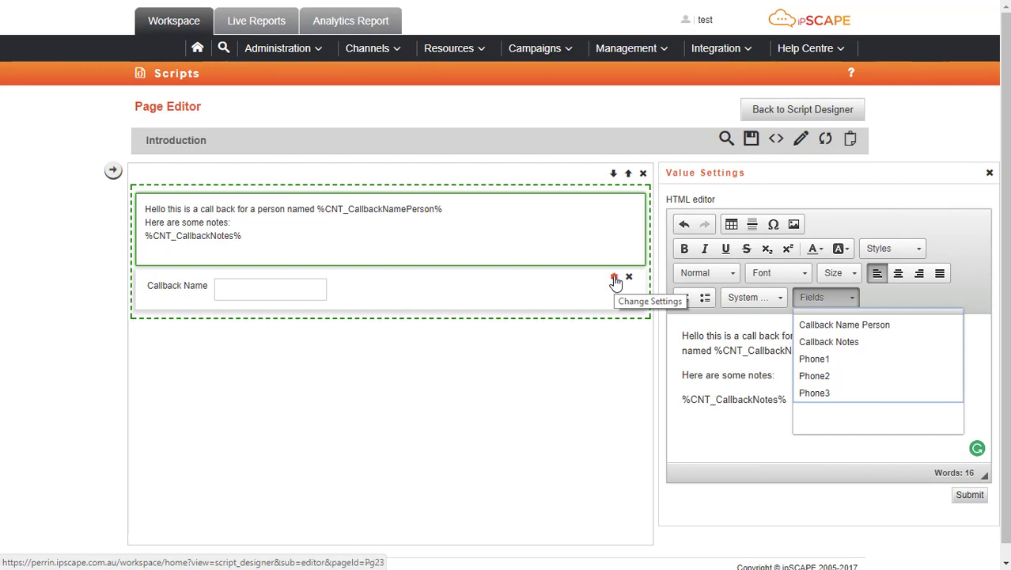
Keep CallbackNamePerson as the Callback Name field's input and return to the Callback Campaign script pages
click(615, 279)
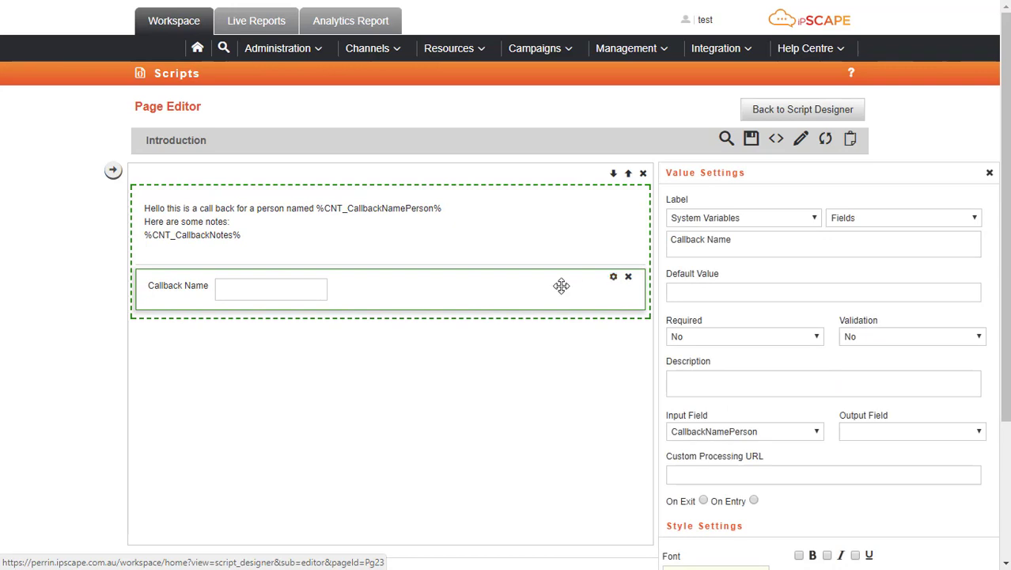
click(819, 435)
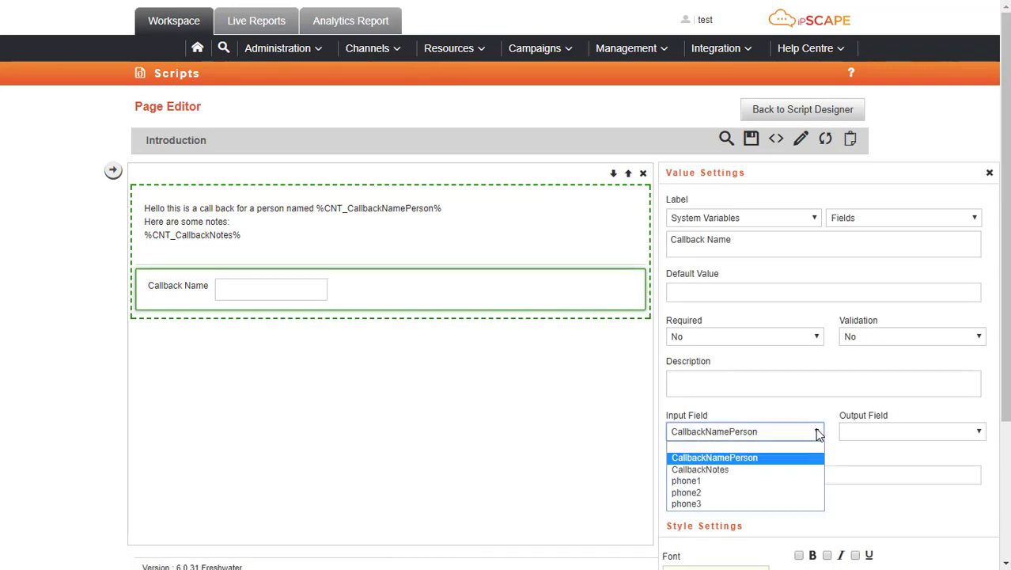
click(742, 461)
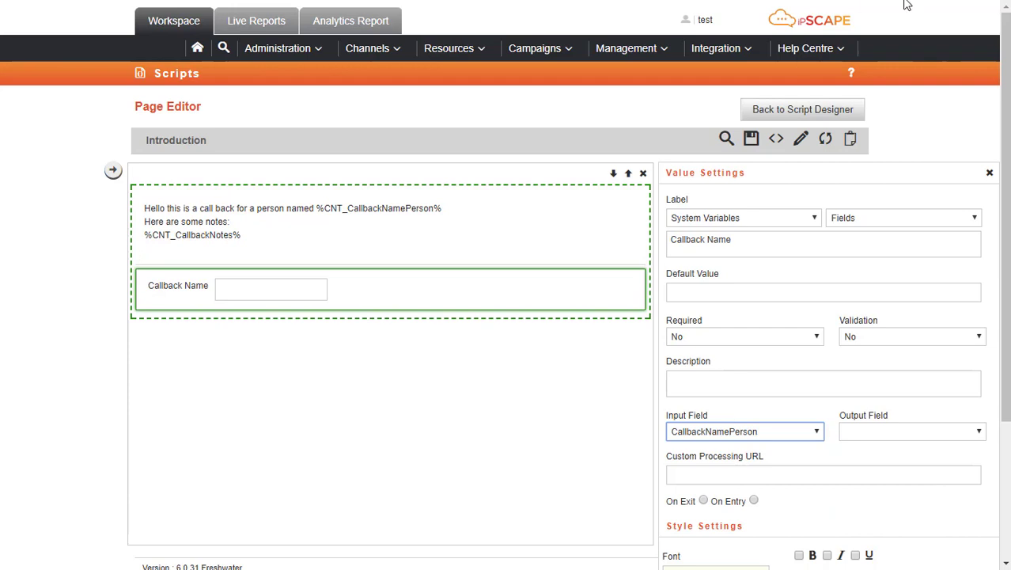
click(793, 110)
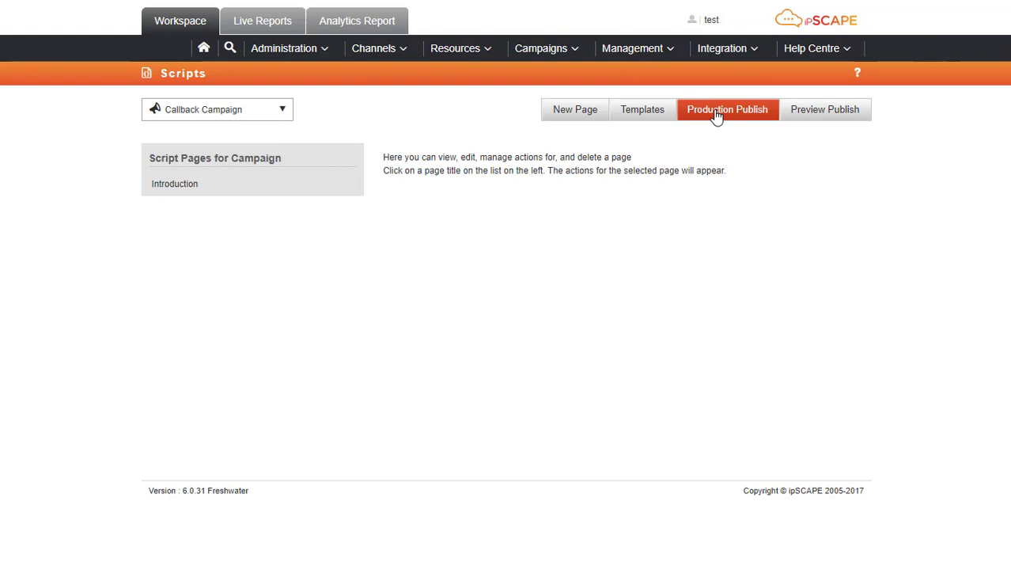
Show the Inbound Sales wrap codes, including Callback Sales Call, and save them with Update
click(567, 56)
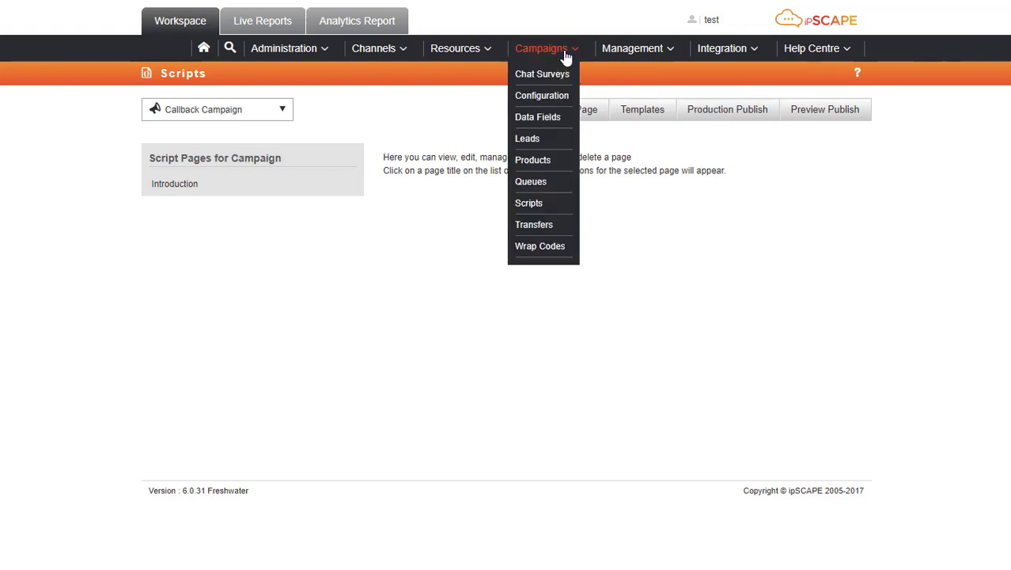
click(542, 248)
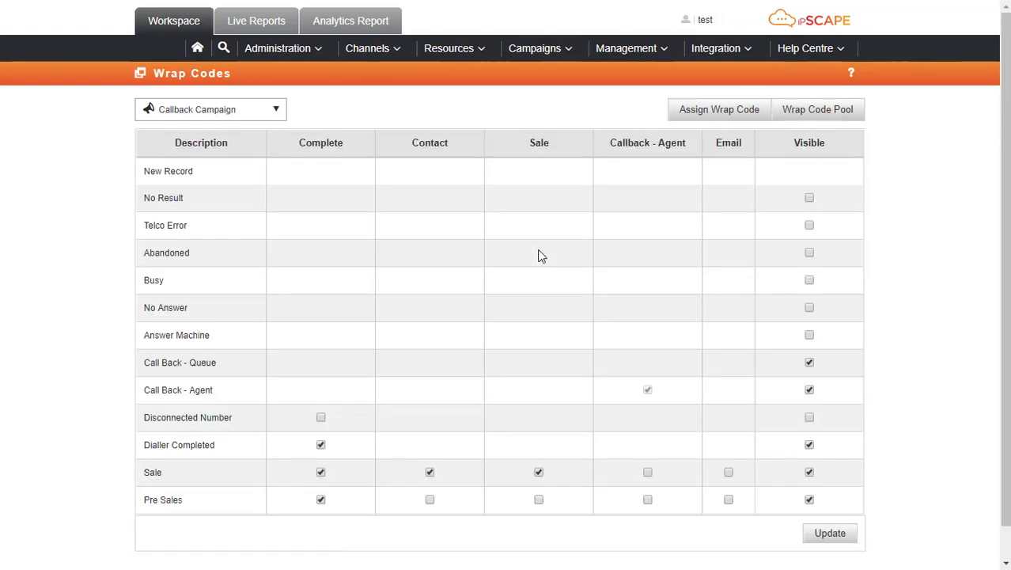
click(277, 110)
click(209, 180)
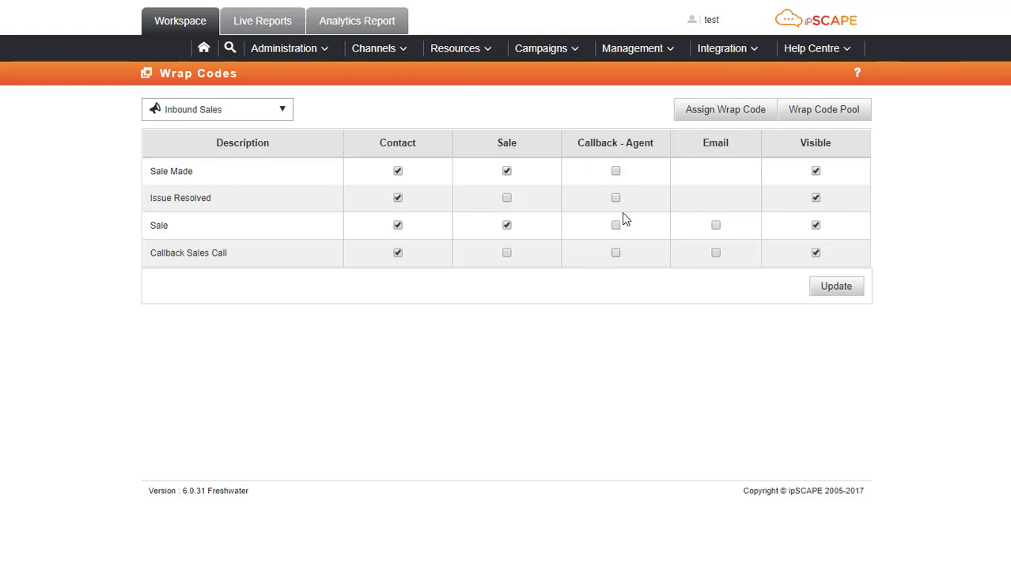
click(858, 289)
Select Inbound Sales on Campaign Configuration and open its Add to Queue settings
mouse_move(553, 49)
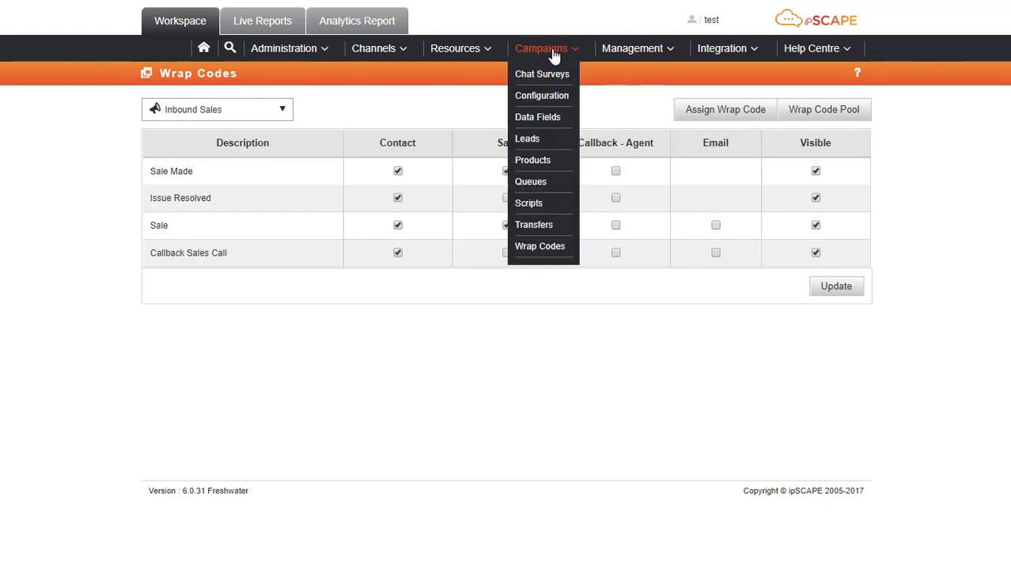
click(557, 96)
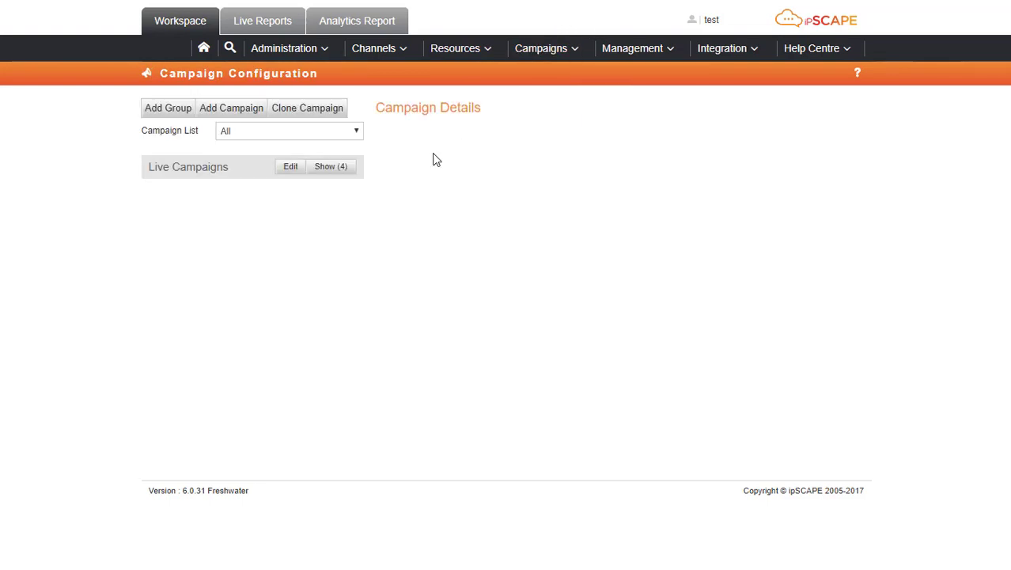
click(340, 169)
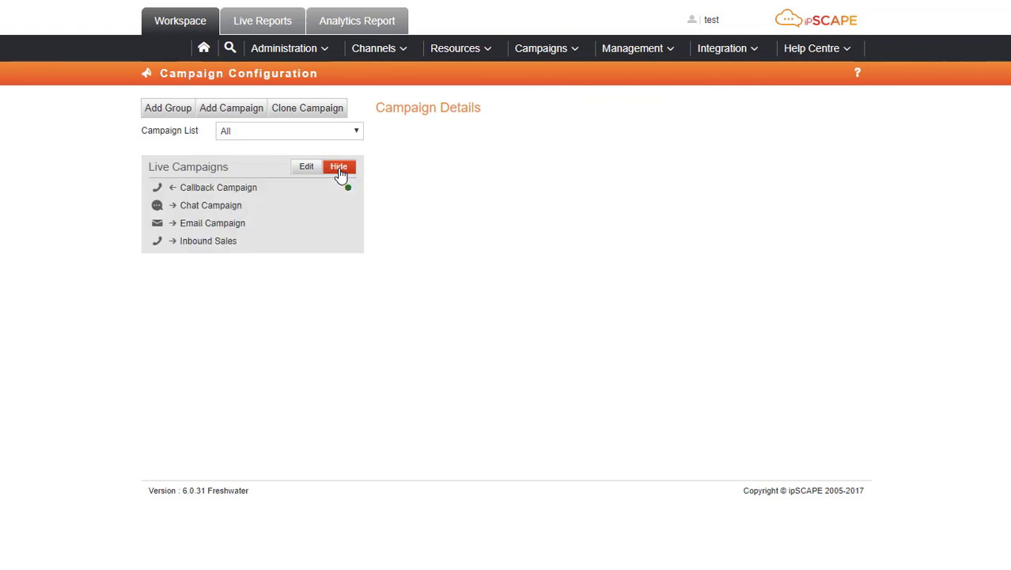
click(200, 249)
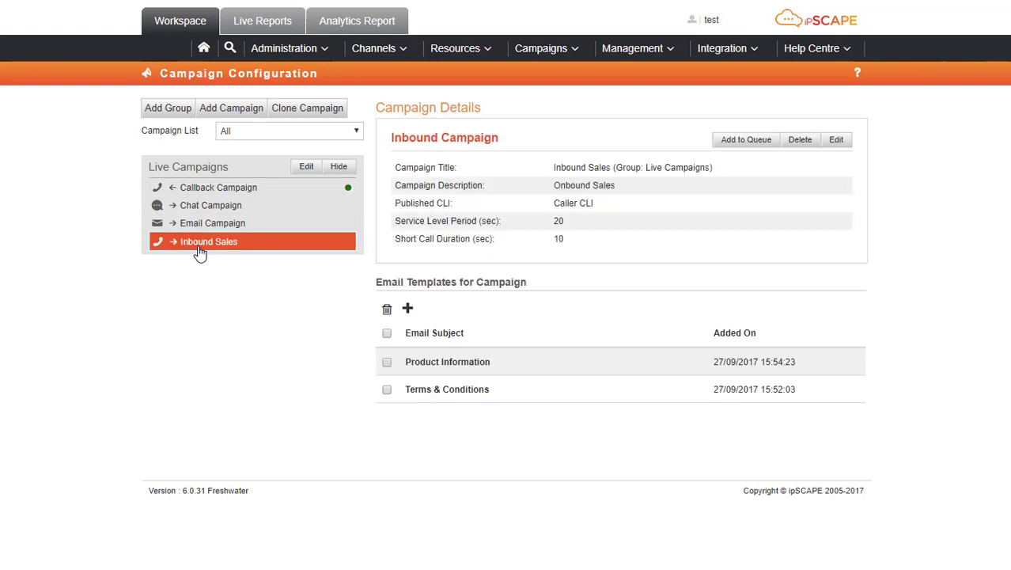
click(741, 146)
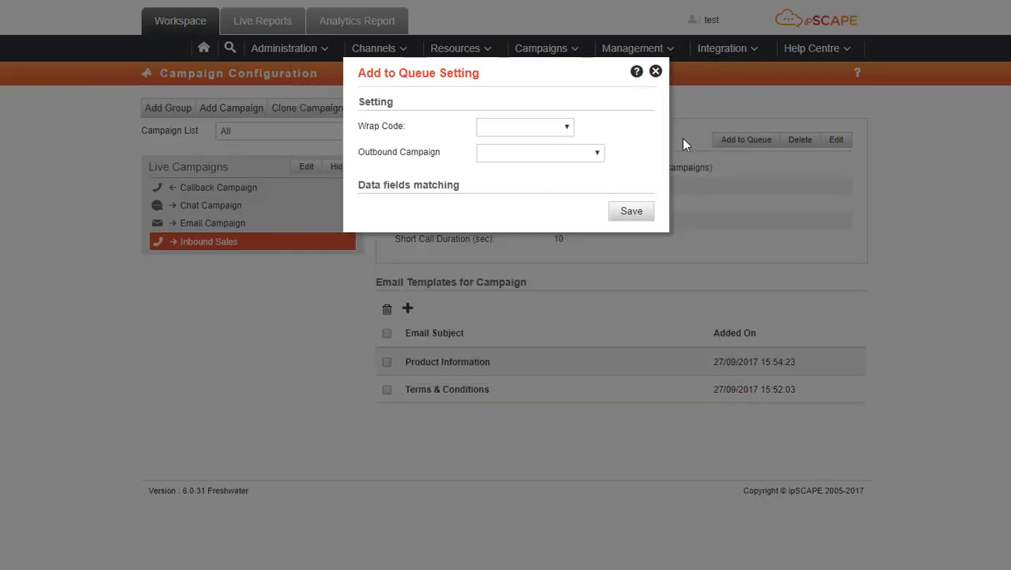
Save a rule queuing Callback Sales Call wraps into Callback Campaign, mapping Callback Name Person
click(566, 127)
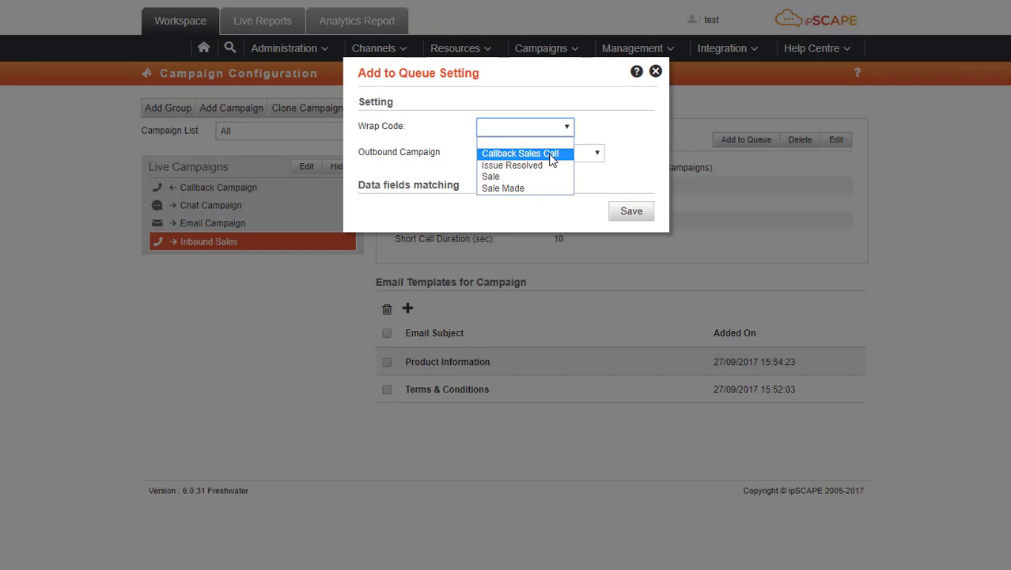
click(552, 155)
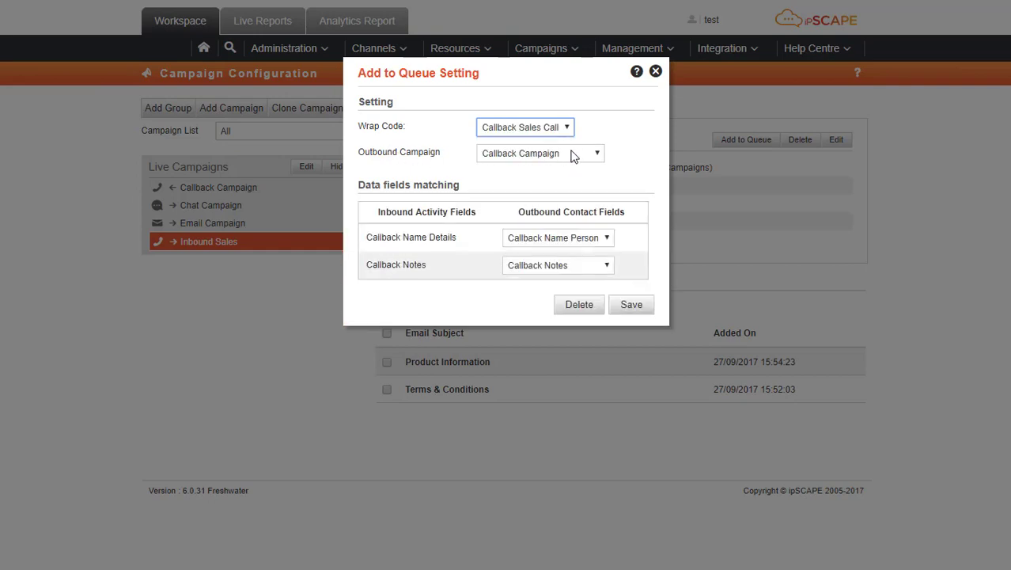
click(598, 153)
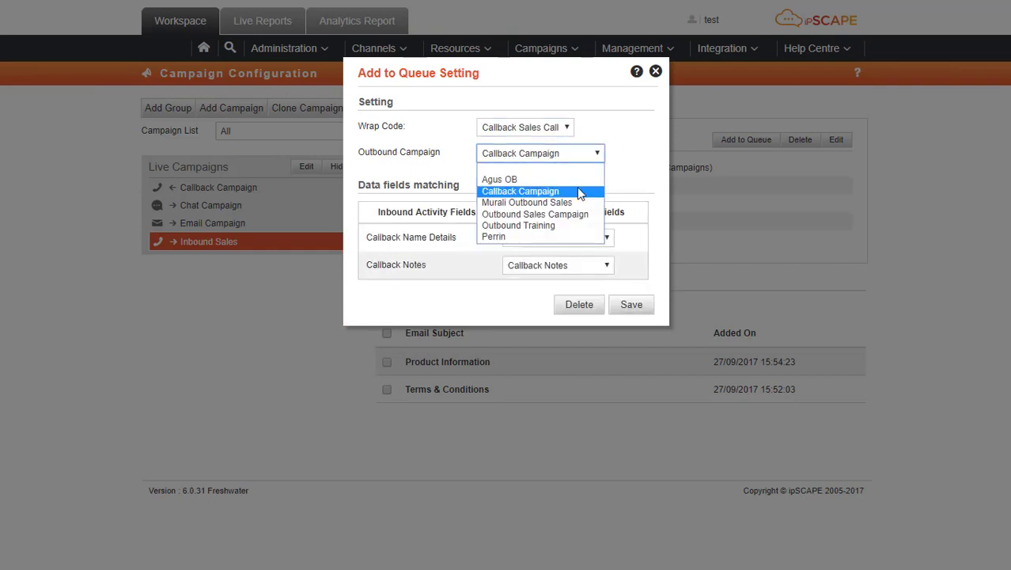
click(581, 193)
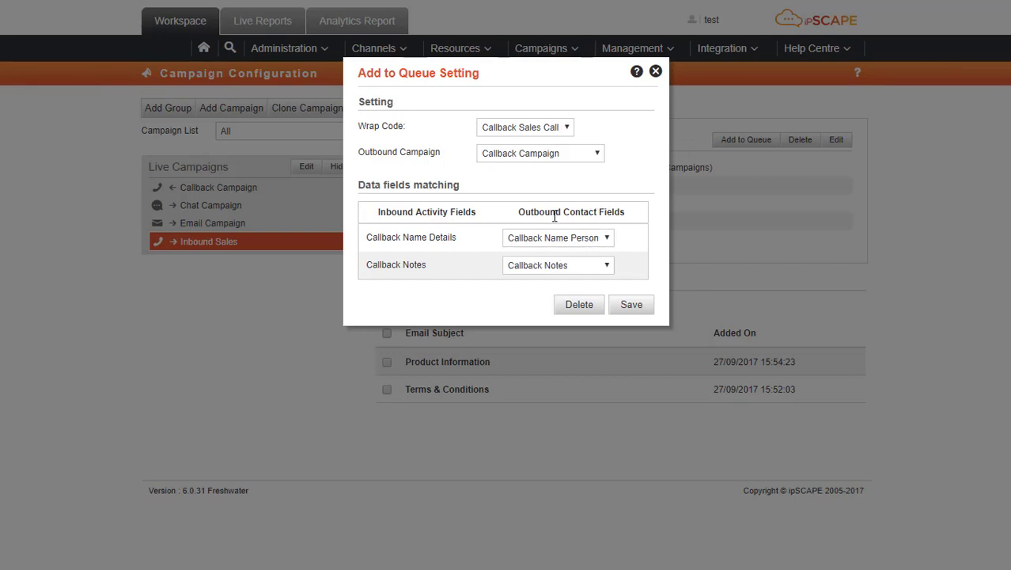
click(609, 243)
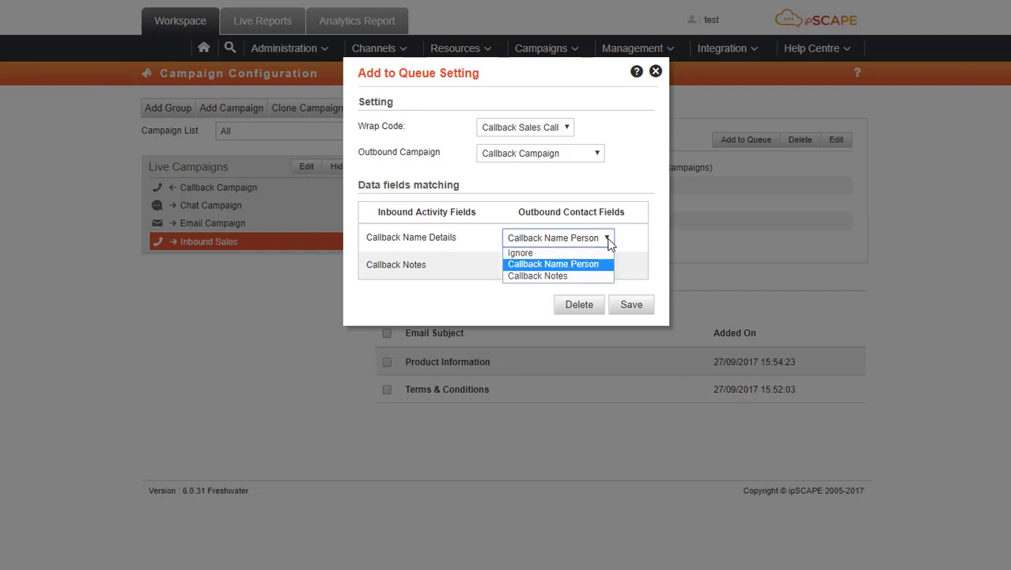
click(609, 243)
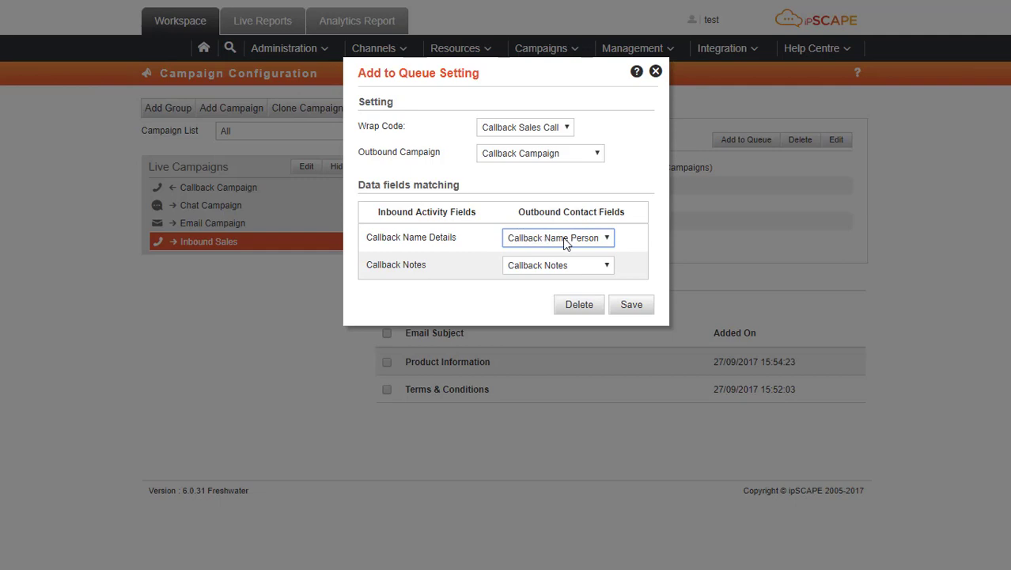
click(633, 309)
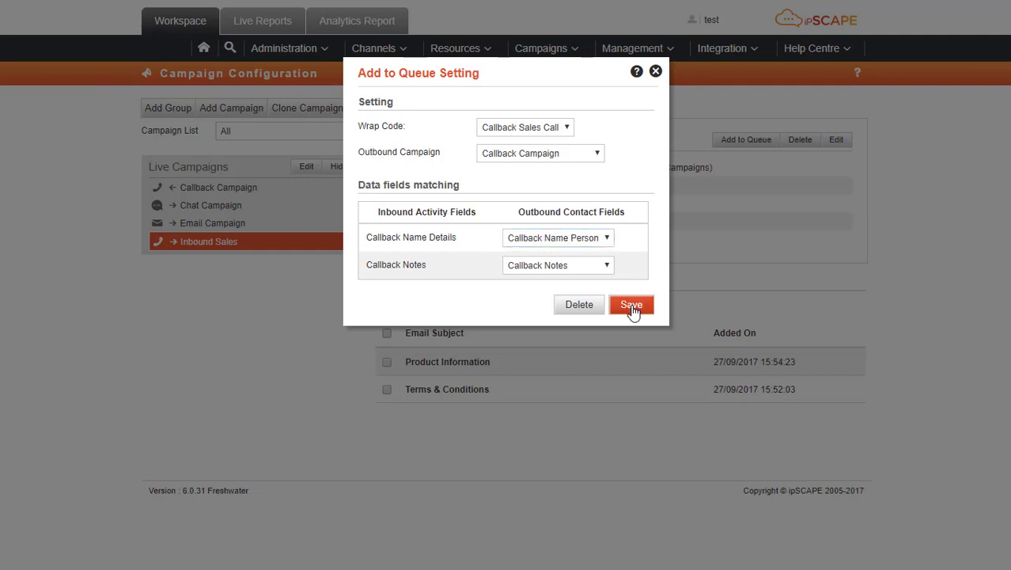
click(590, 268)
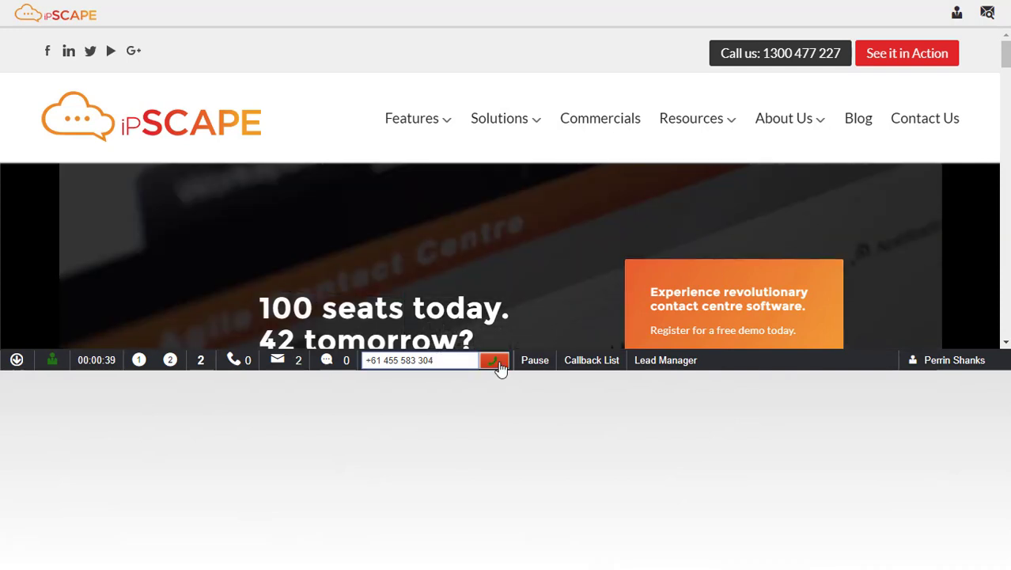
Dial the number under the Inbound Sales campaign
click(498, 364)
click(506, 381)
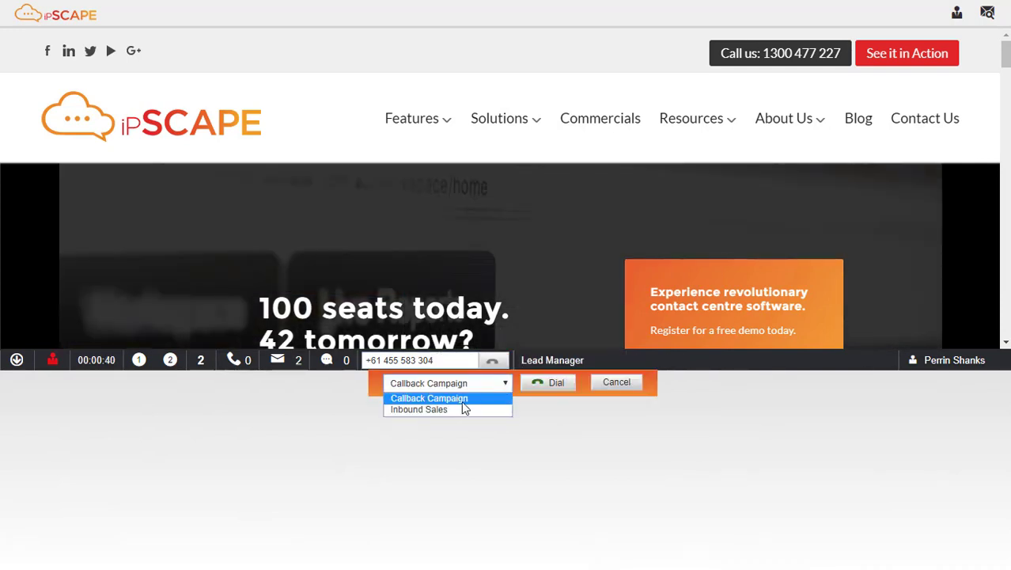
click(445, 409)
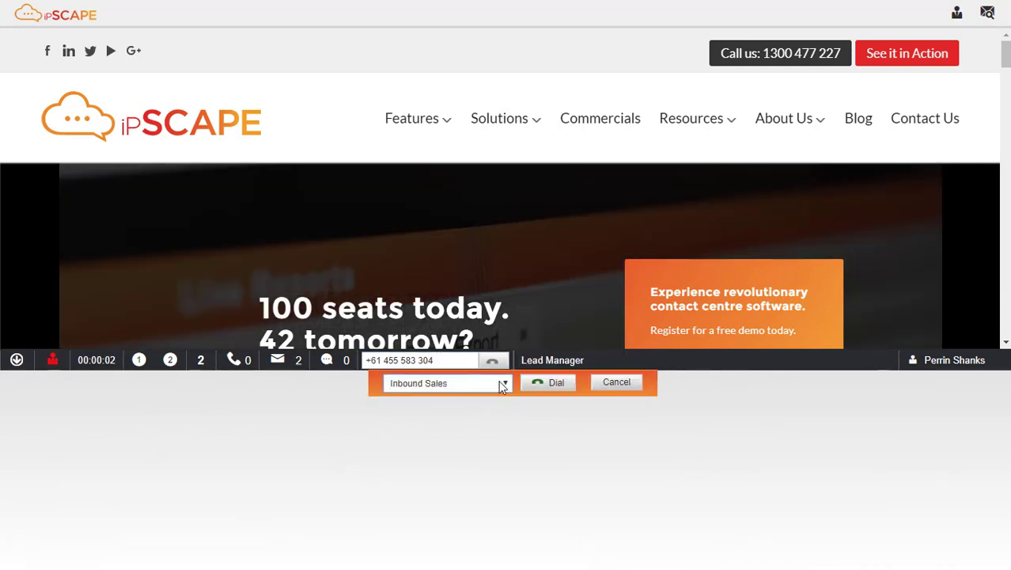
click(552, 383)
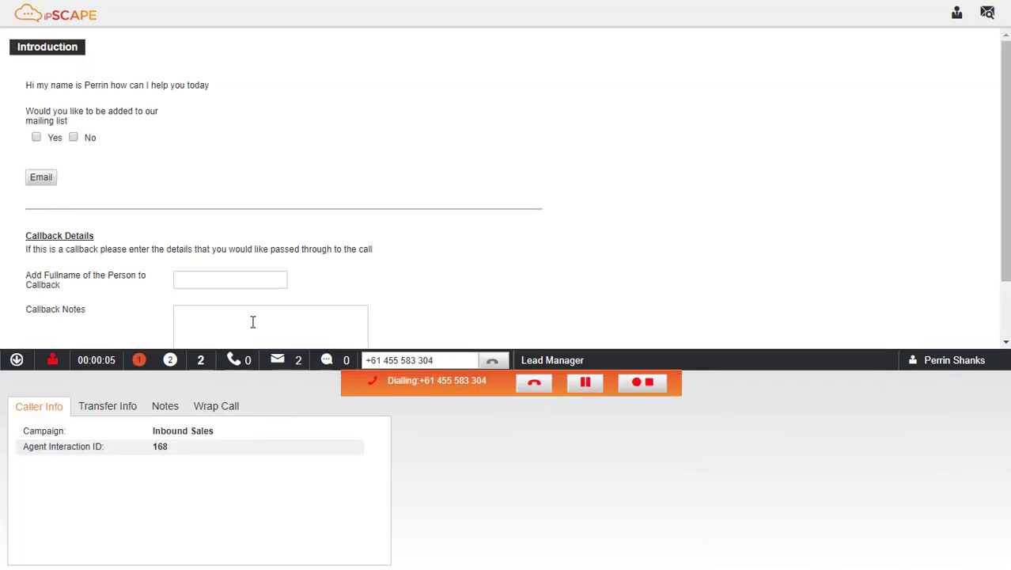
Enter the callback person's full name and the notes 'zskjdhfj' in the script
click(220, 282)
text(John )
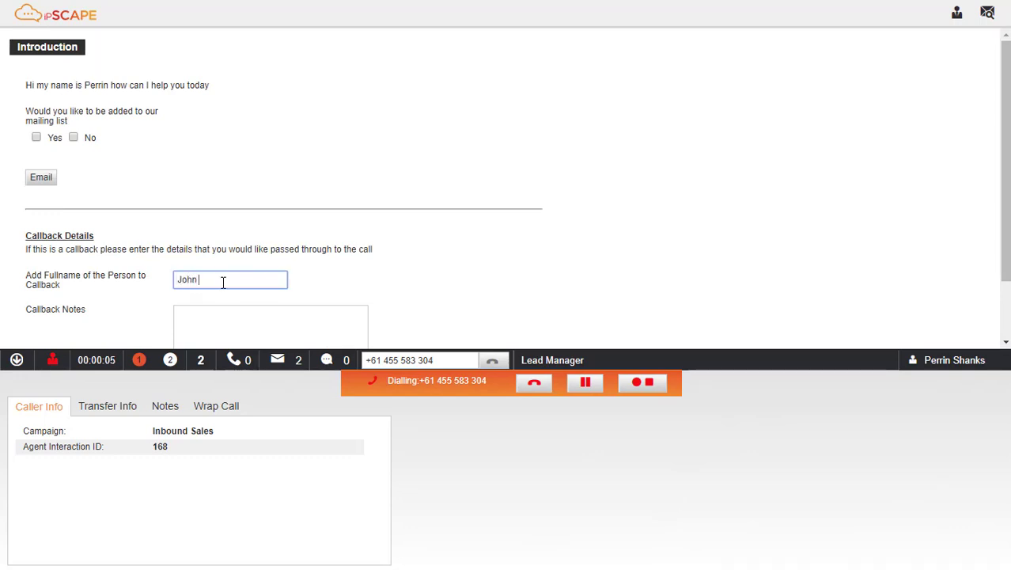
text(Smith)
key(Tab)
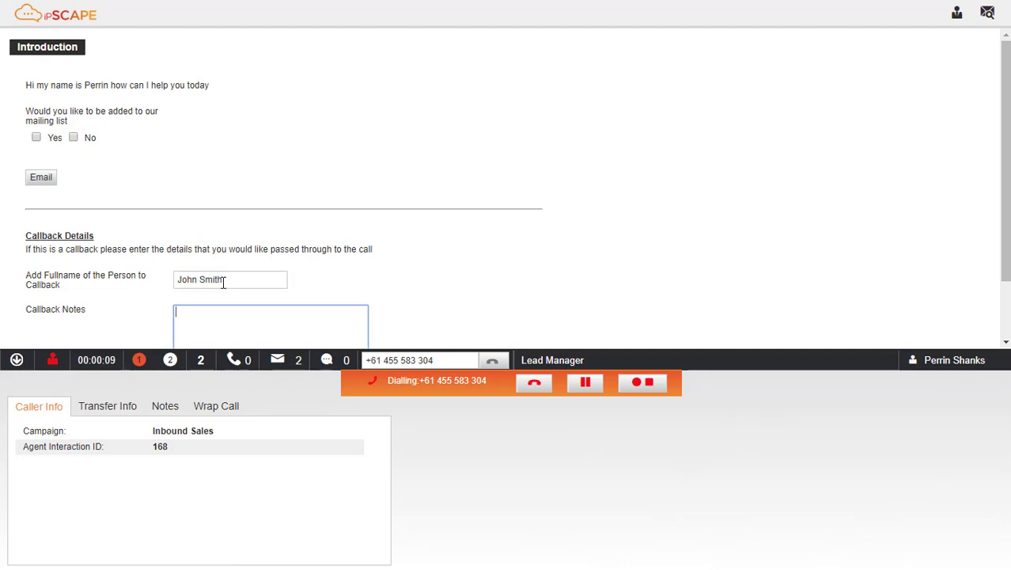
text(zskjdhfj)
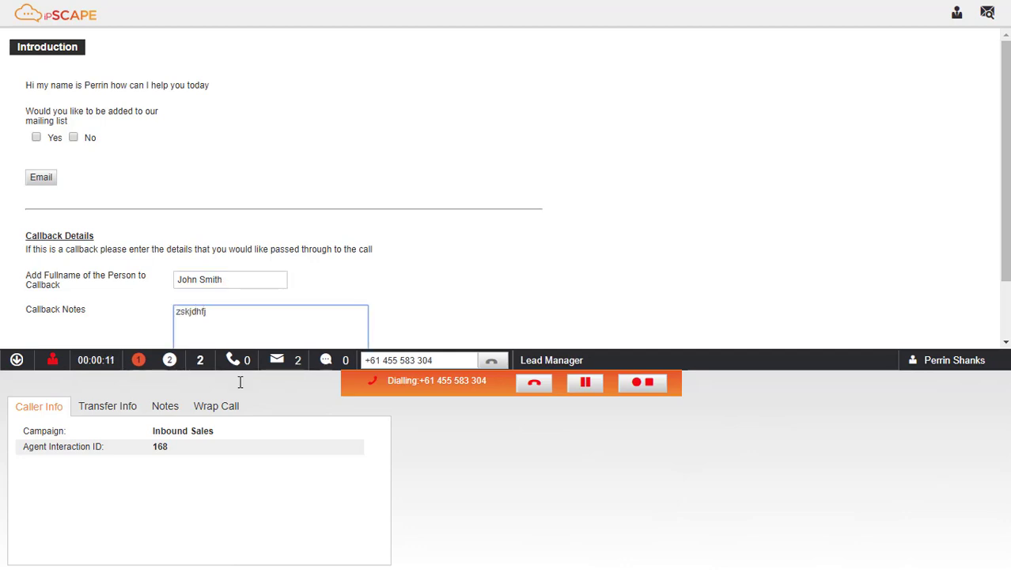
Wrap up as Callback Sales Call for 15/11/2017 at 16:15 and enter the callback phone number
click(216, 407)
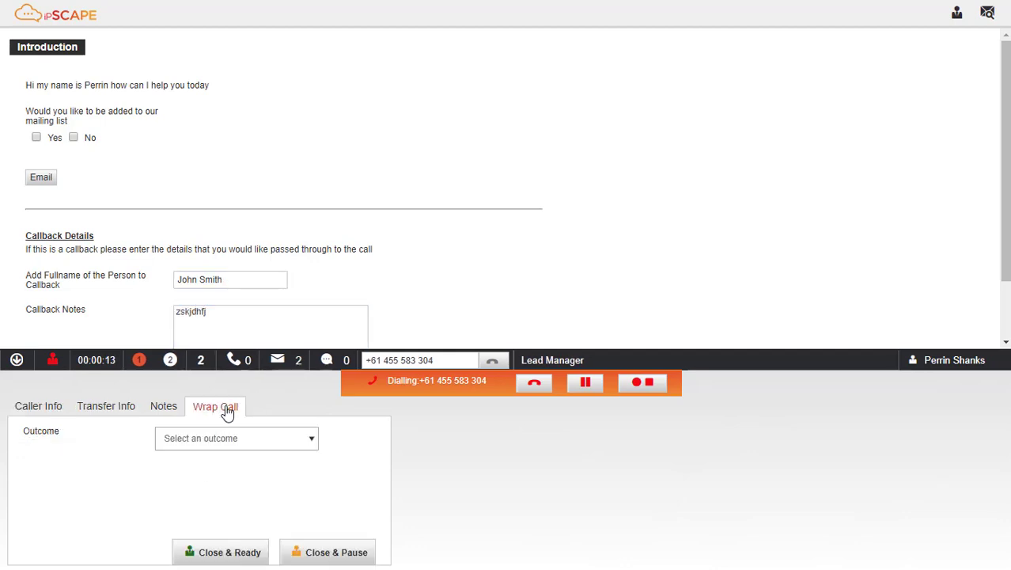
click(309, 443)
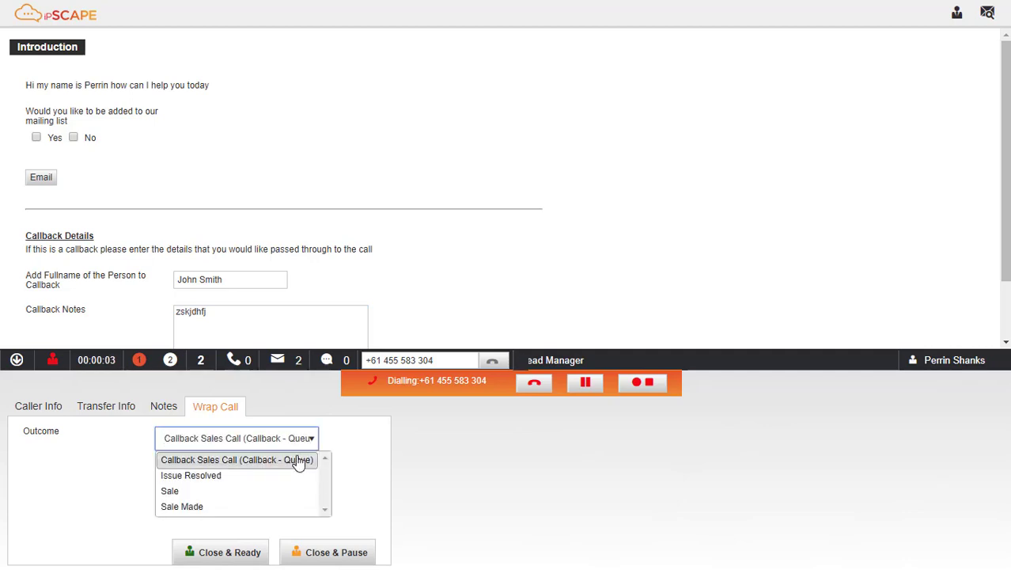
click(298, 460)
click(211, 466)
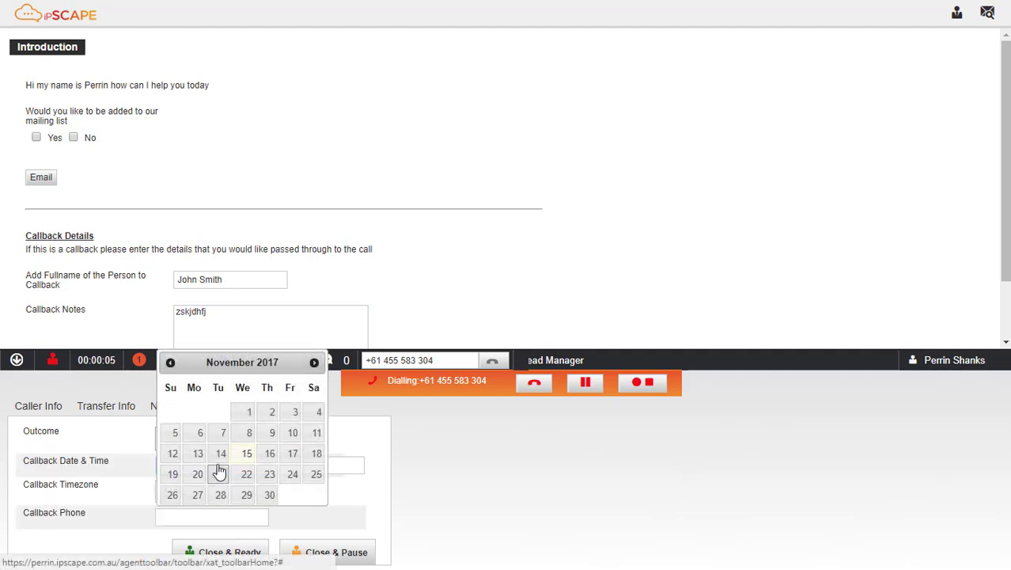
click(248, 453)
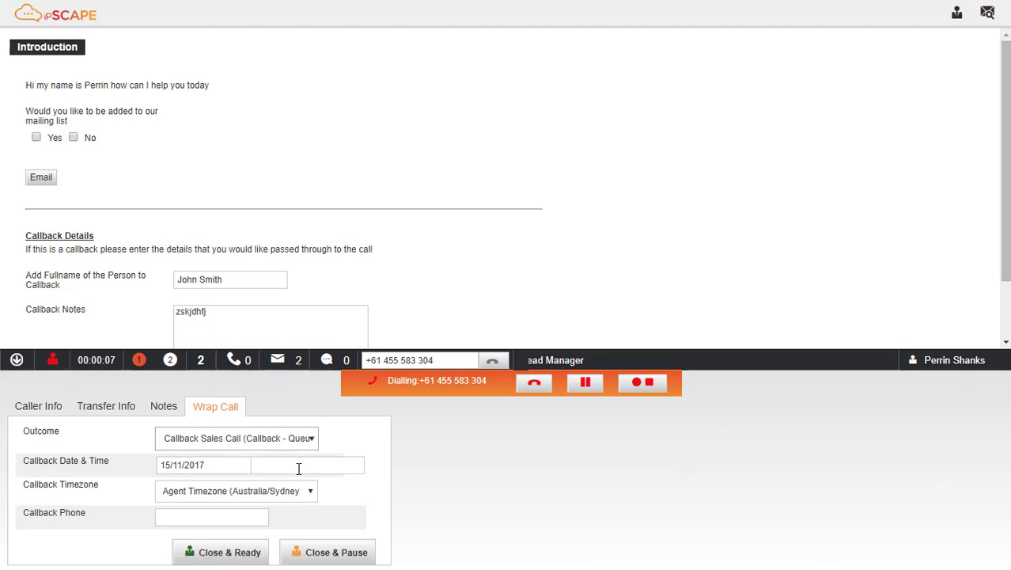
click(299, 466)
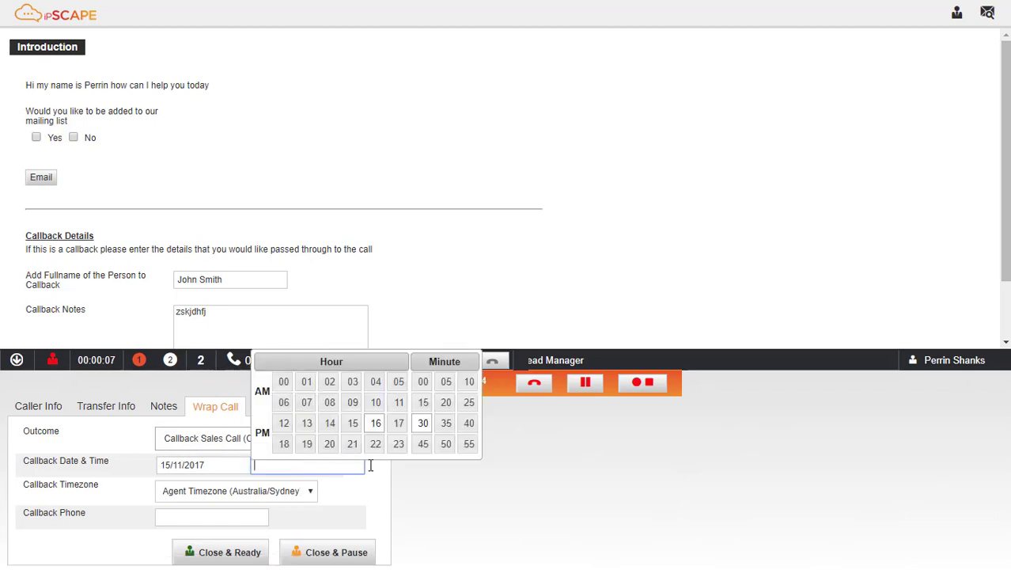
click(377, 425)
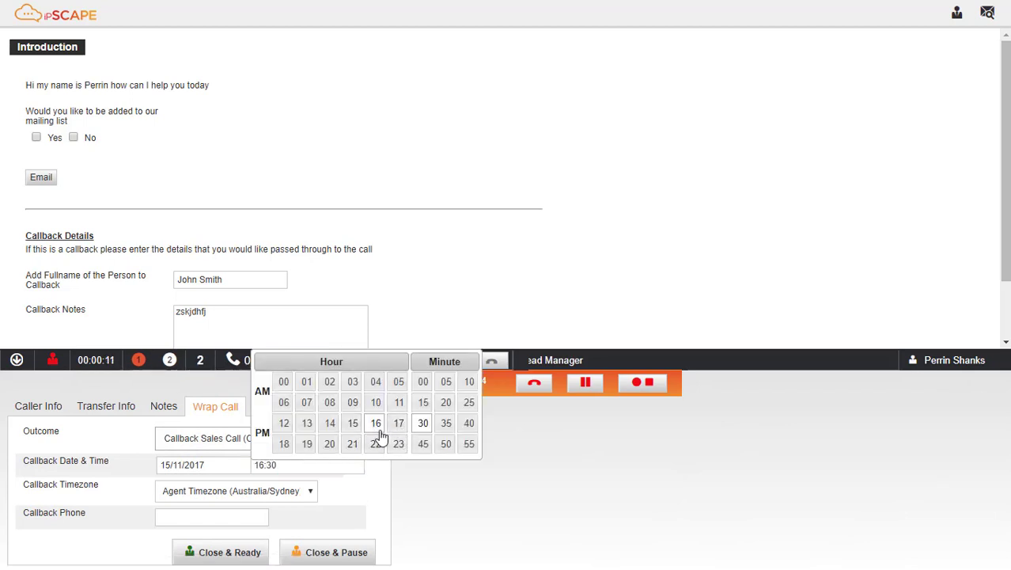
click(425, 404)
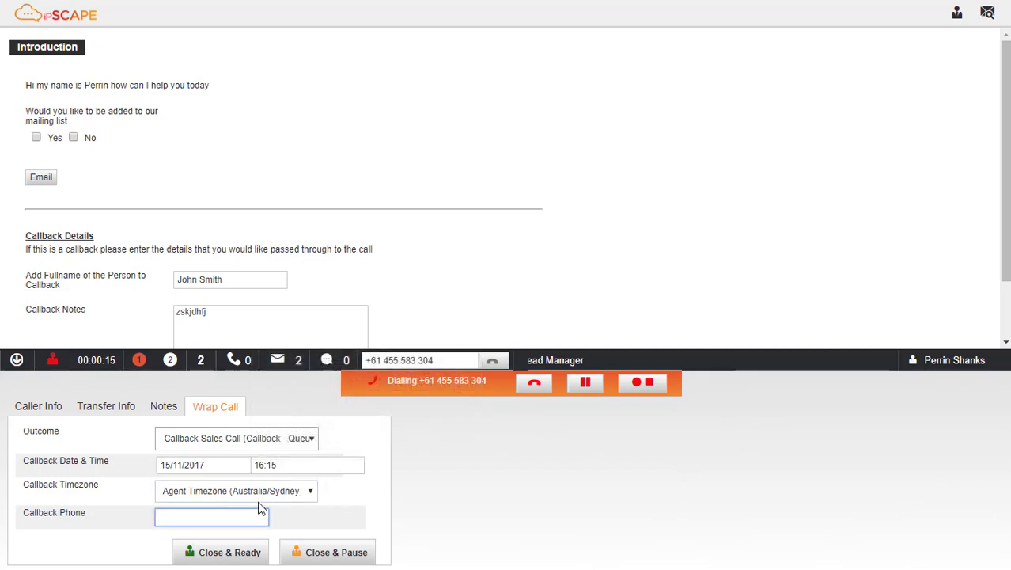
Close the call, accept the adjusted callback time, and pause with reason Break
click(317, 554)
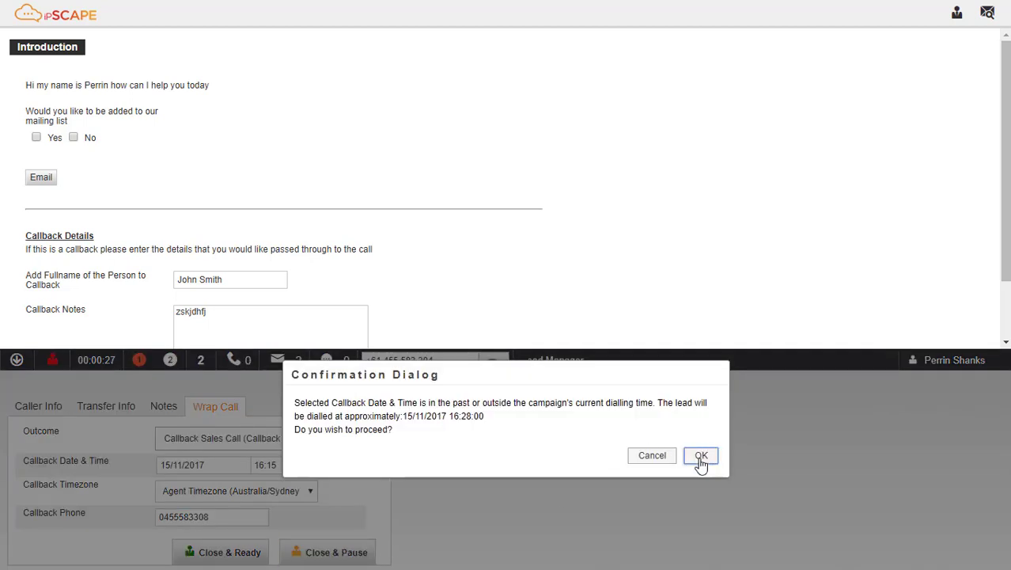
click(701, 457)
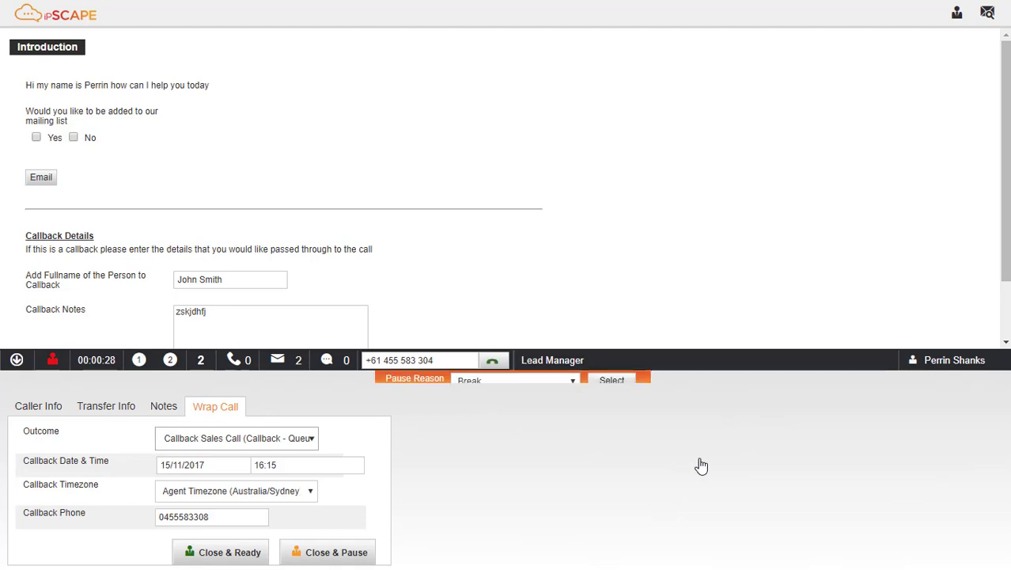
click(609, 380)
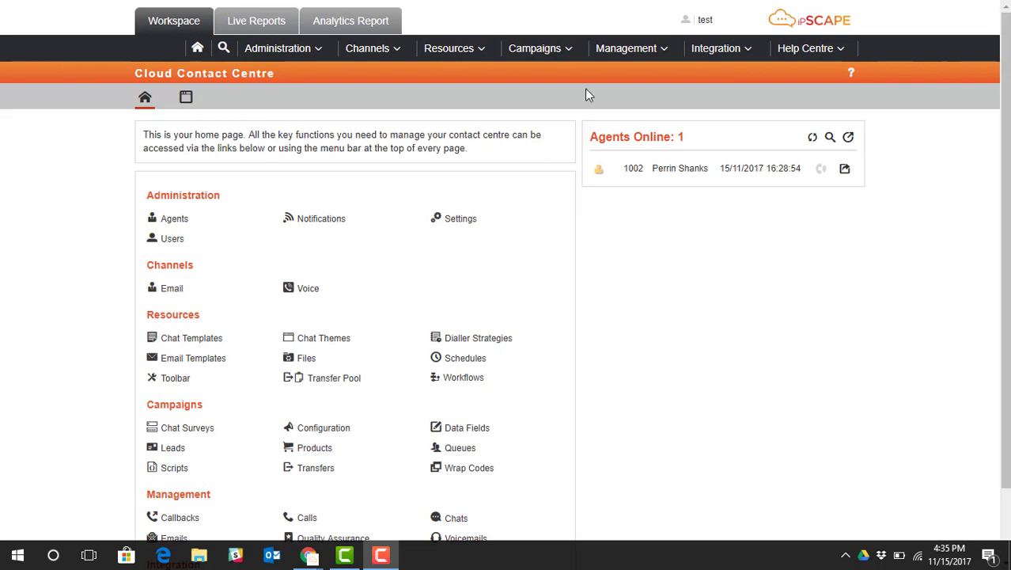
Open the Callback Campaign from Live Campaigns for editing
mouse_move(571, 51)
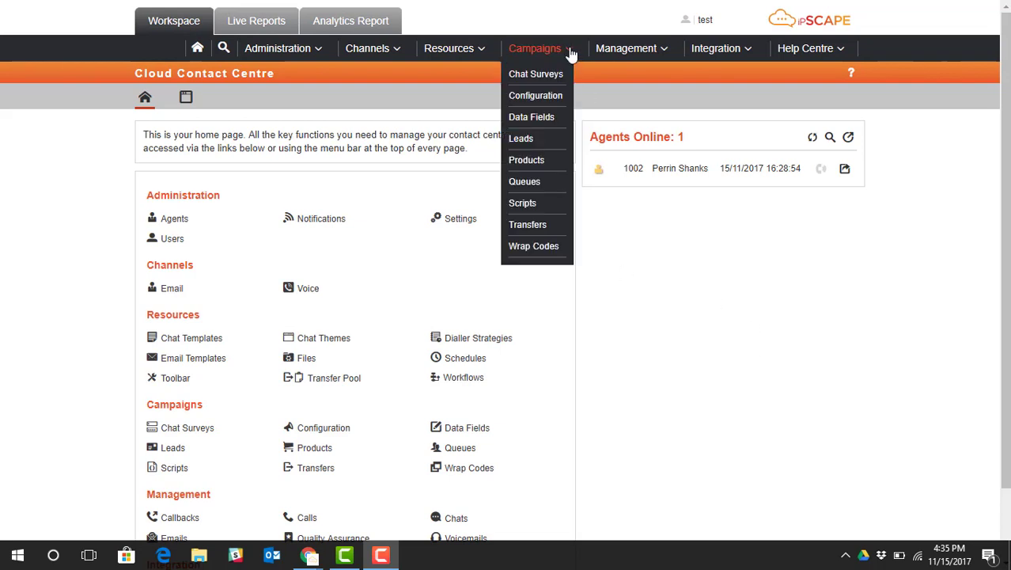
click(549, 94)
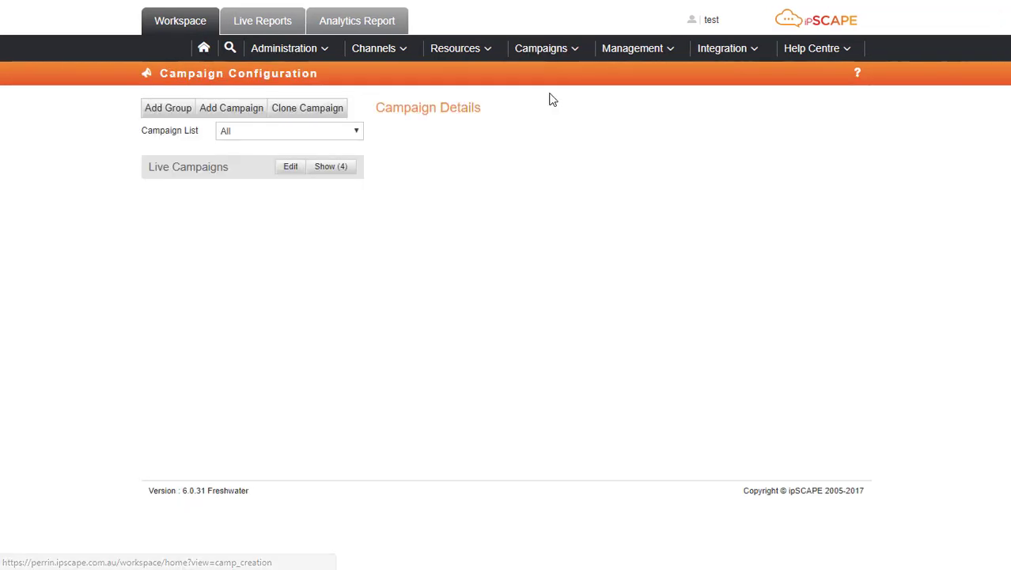
click(342, 171)
click(228, 190)
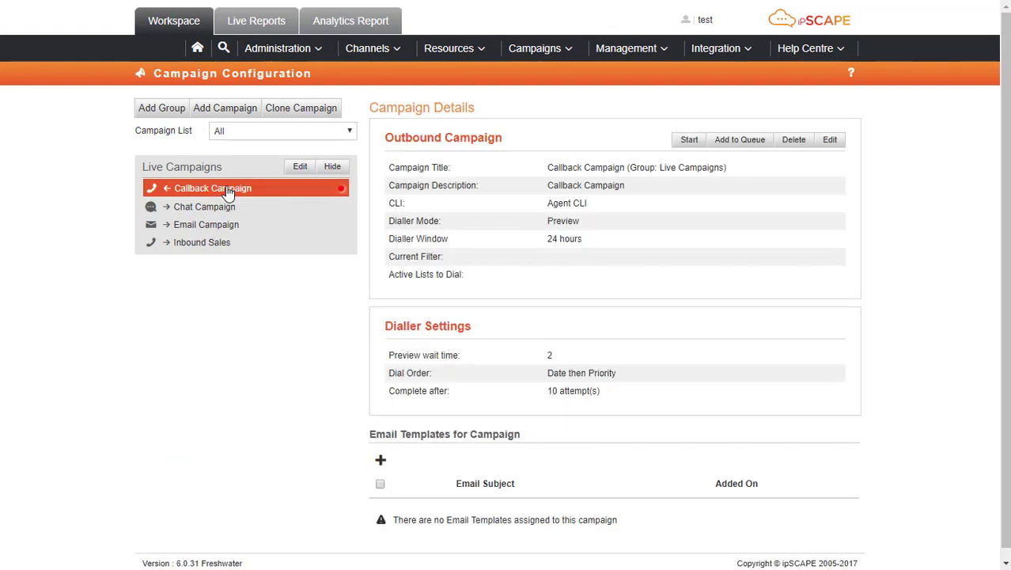
click(830, 139)
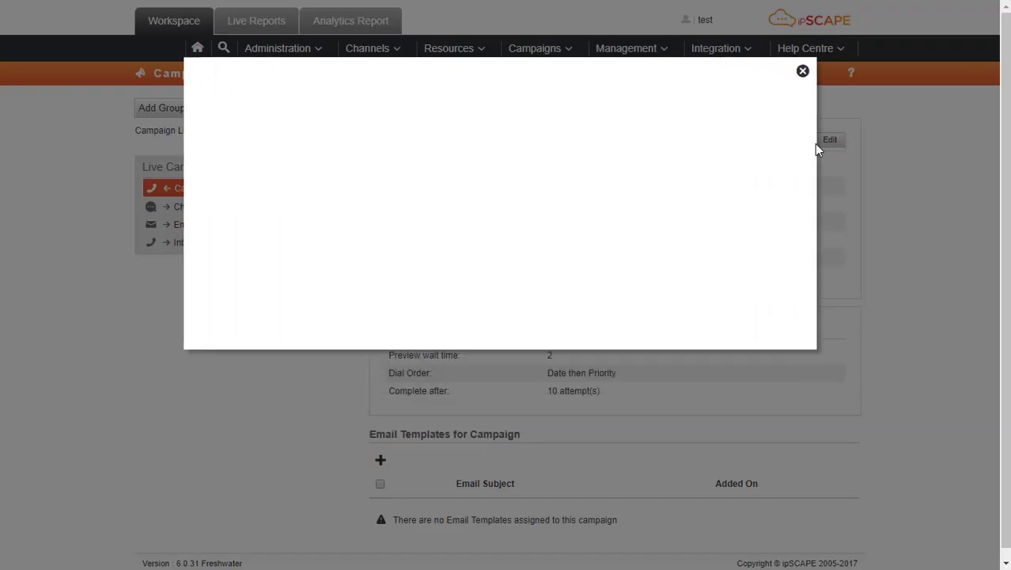
drag(801, 126, 810, 324)
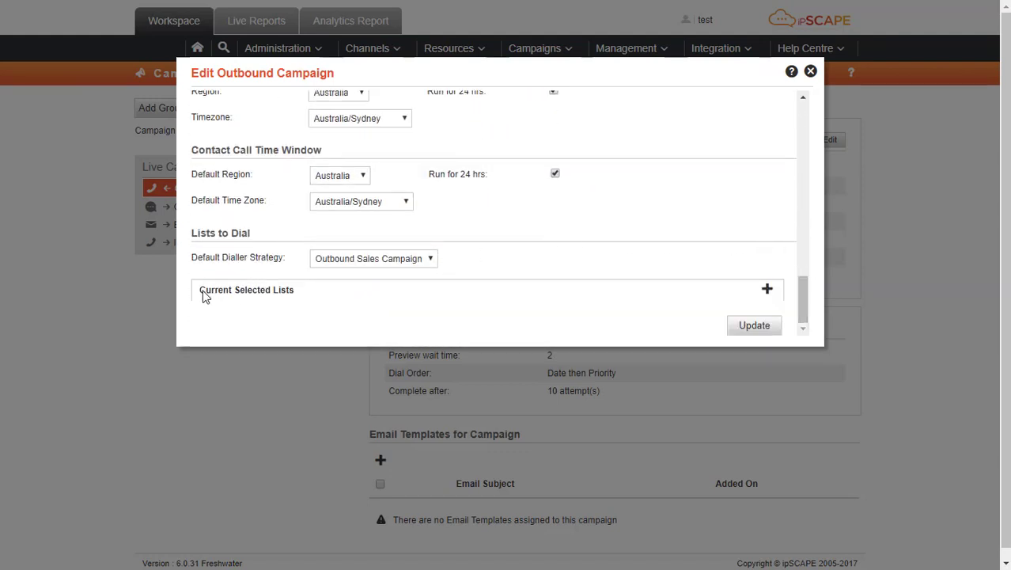
Add the Add to Queue list to the campaign's lists to dial and save
click(768, 291)
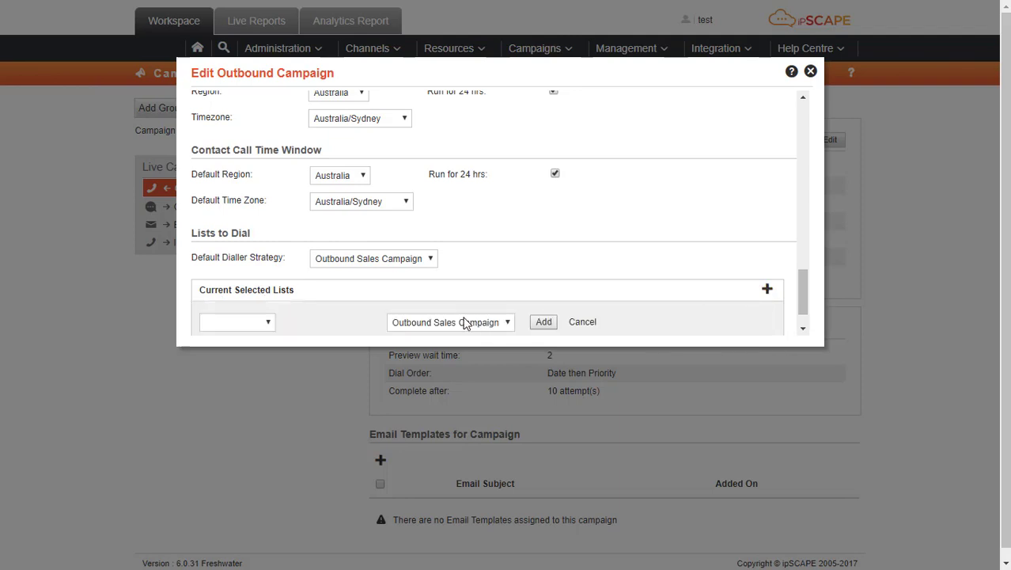
click(269, 327)
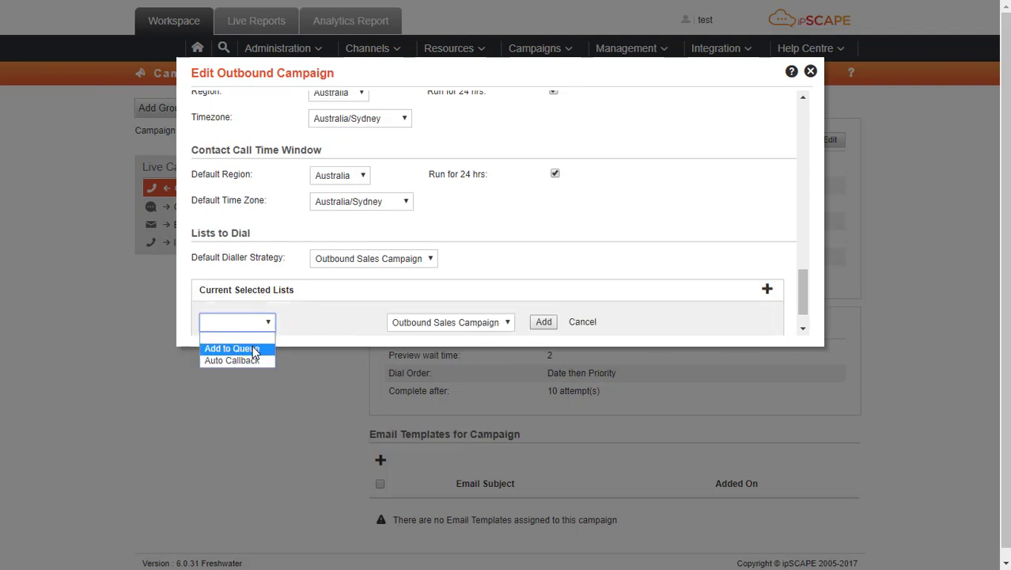
click(255, 350)
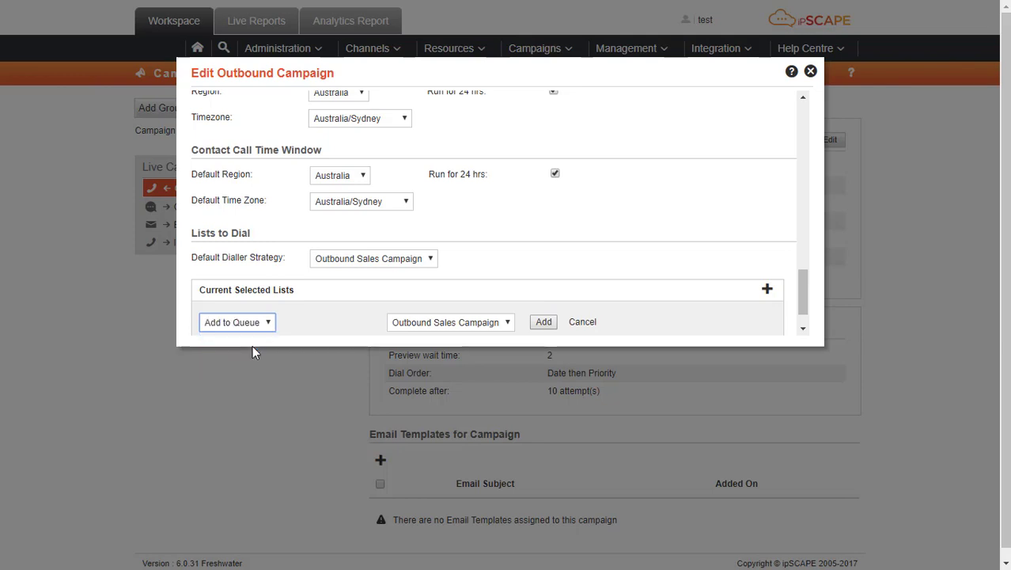
scroll(806, 310, down, 1)
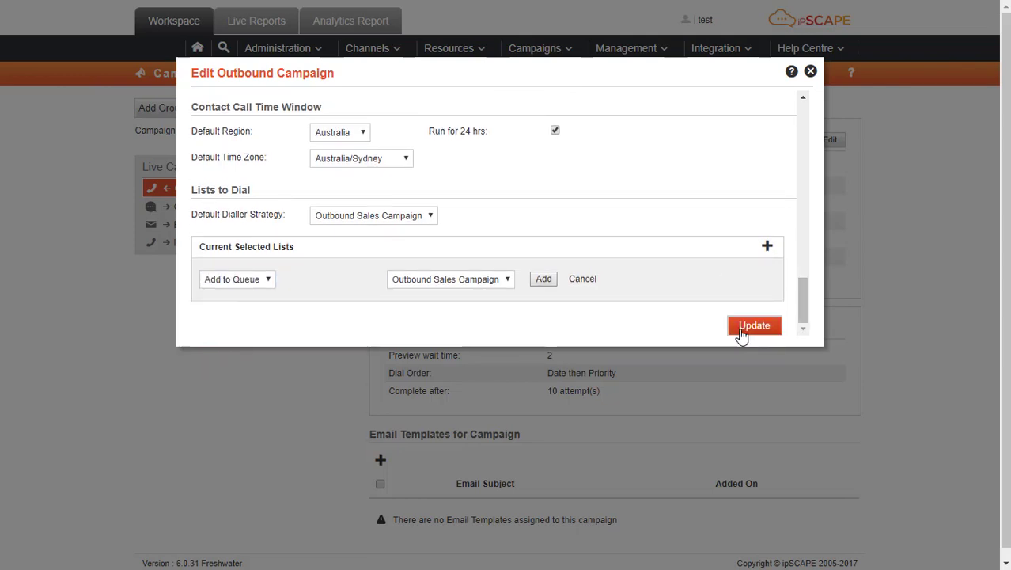
click(544, 280)
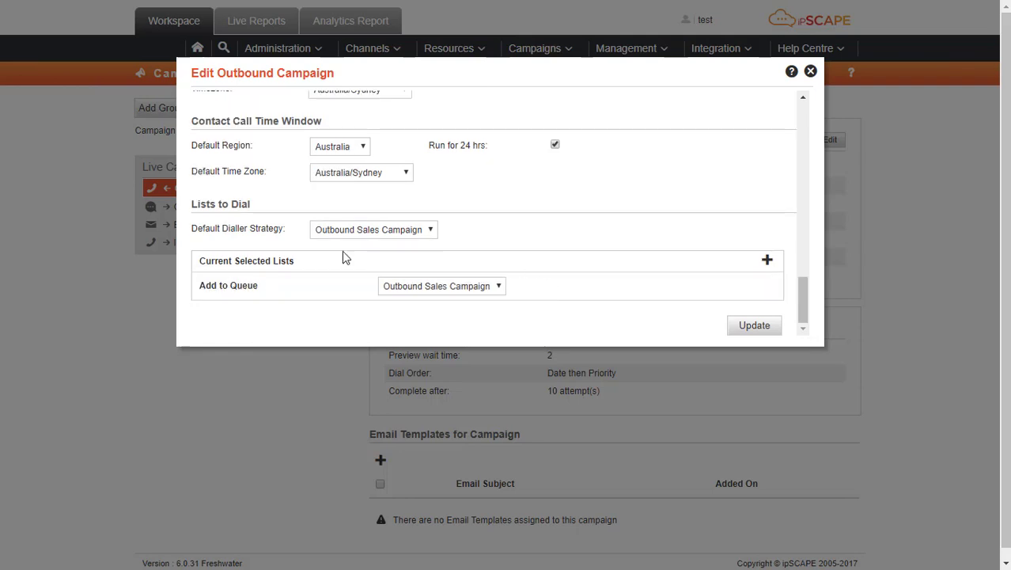
click(764, 333)
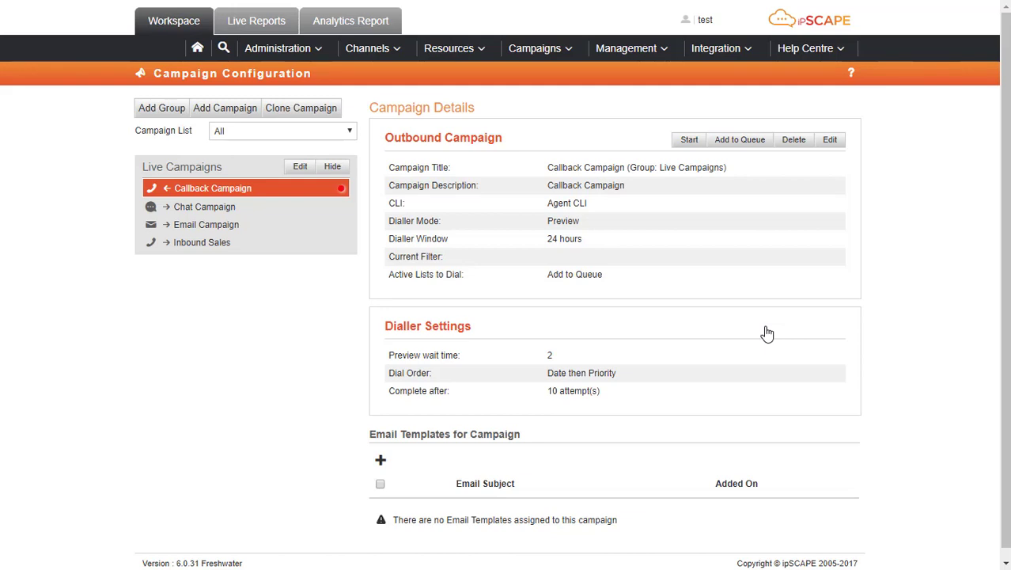
Start the Callback Campaign and view its four queued callbacks under Management > Callbacks
click(685, 147)
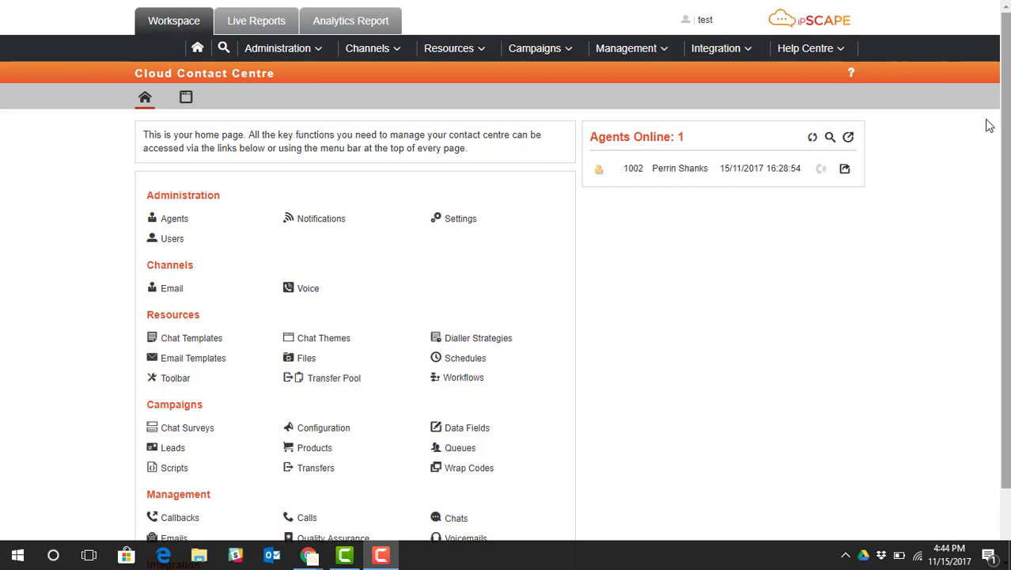
click(656, 49)
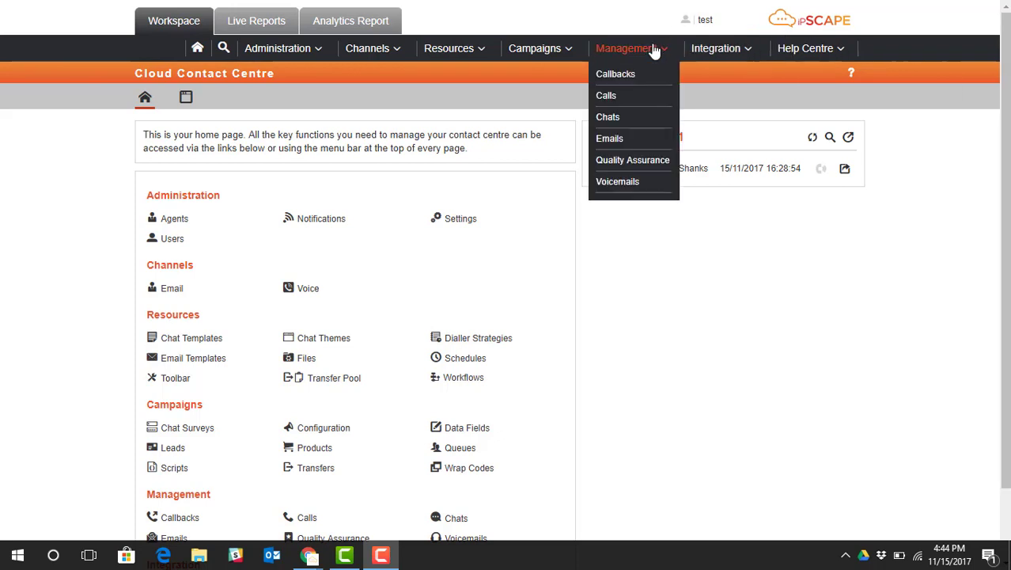
click(624, 73)
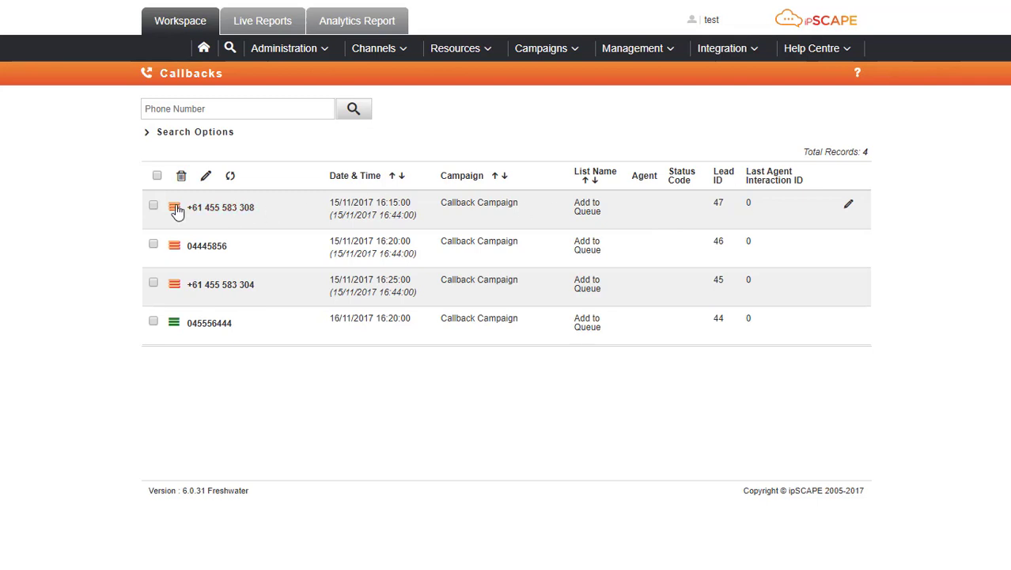
mouse_move(177, 213)
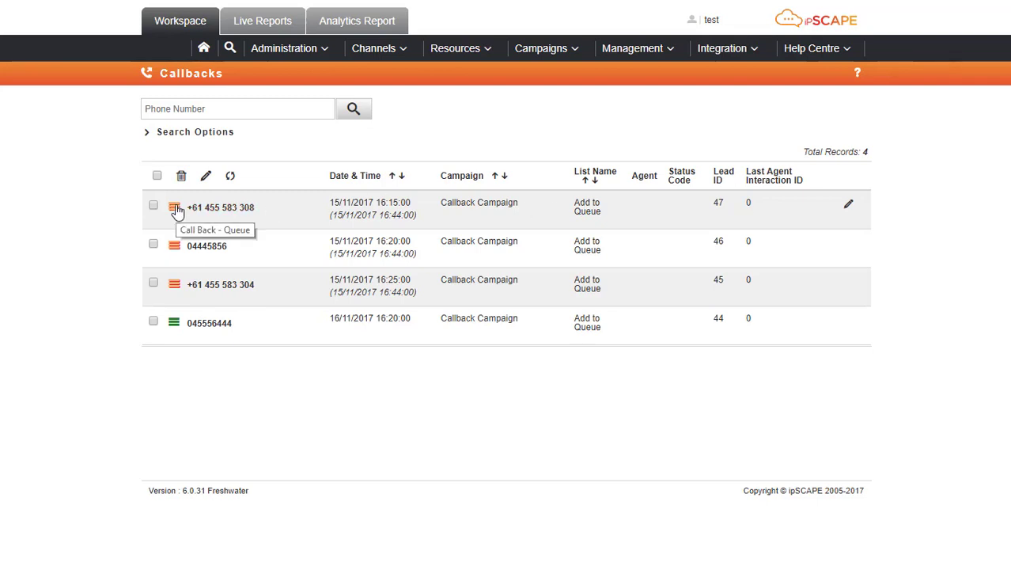
click(177, 212)
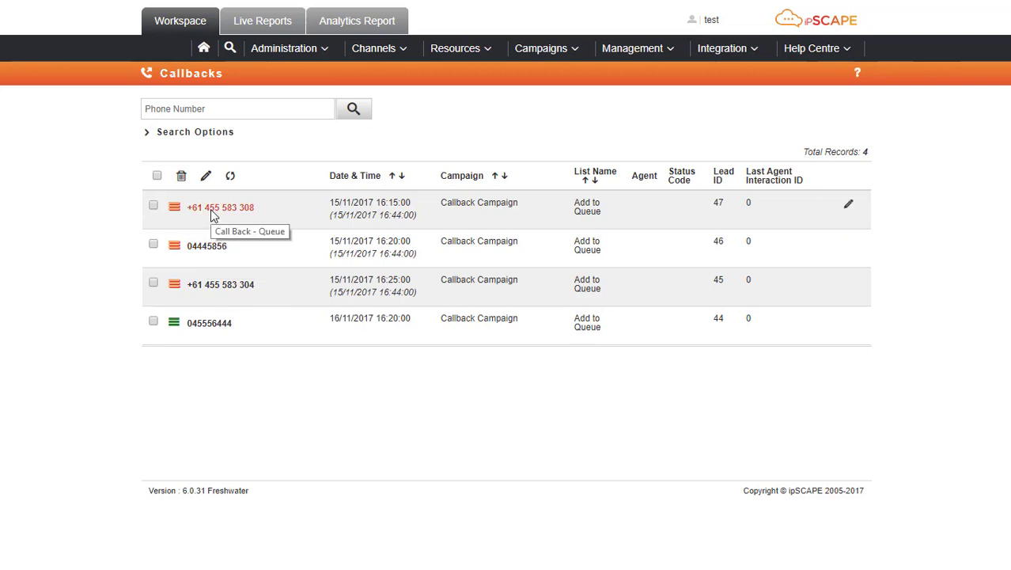
Override the 16:15 callback to type Callback - Agent for the chosen agent, dated 16/11/2017
click(849, 208)
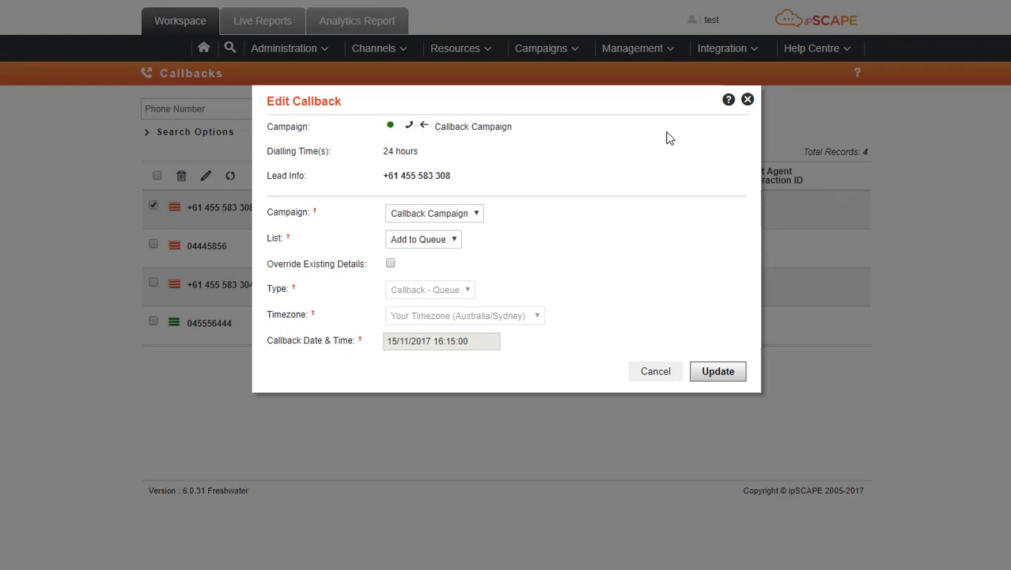
click(455, 239)
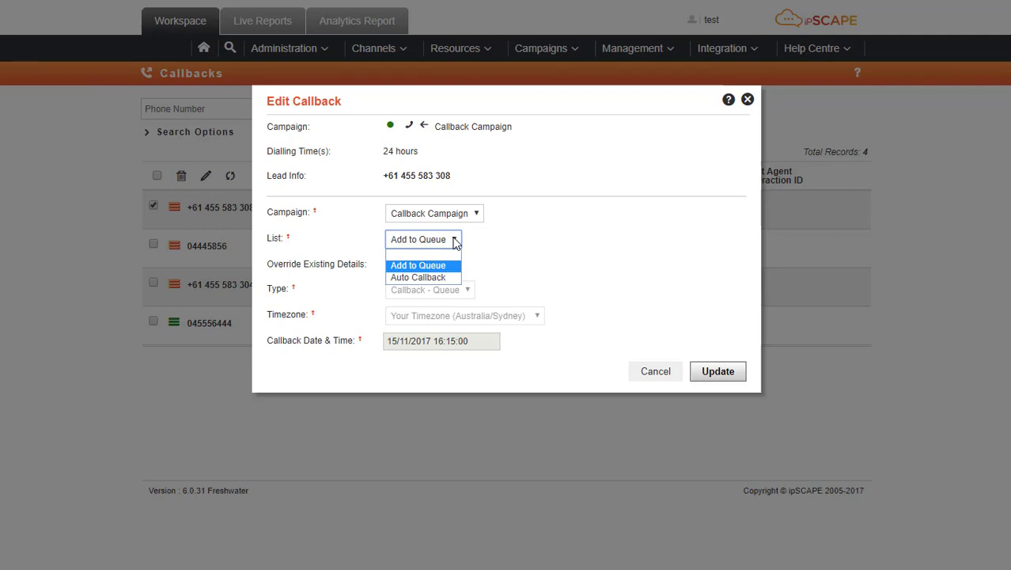
click(456, 240)
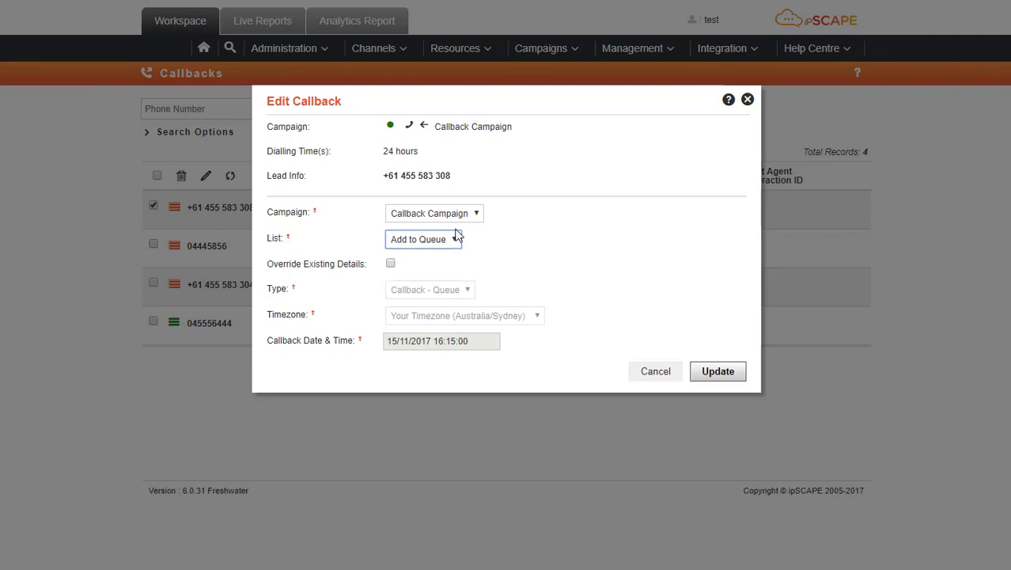
click(390, 263)
click(468, 290)
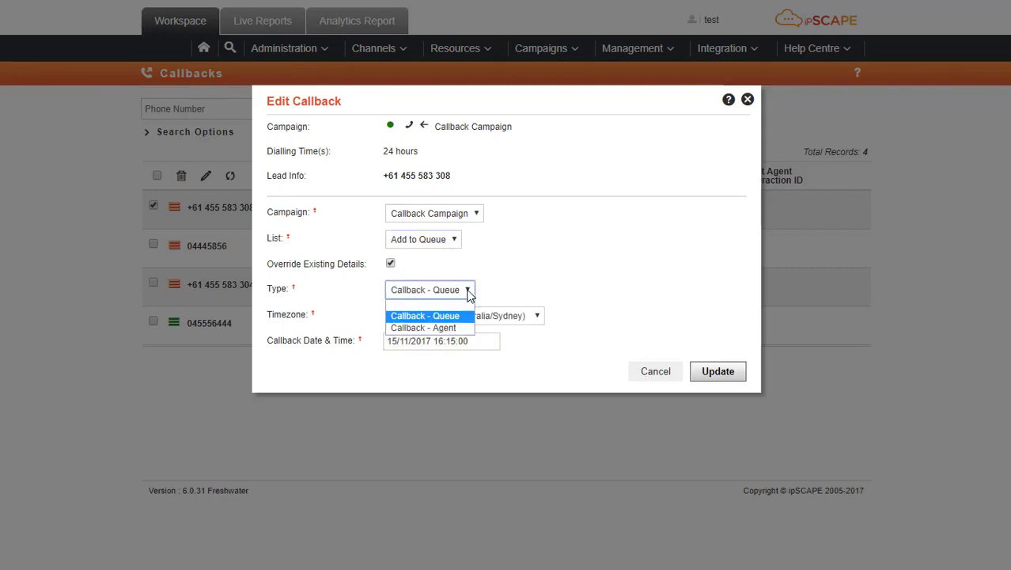
click(457, 328)
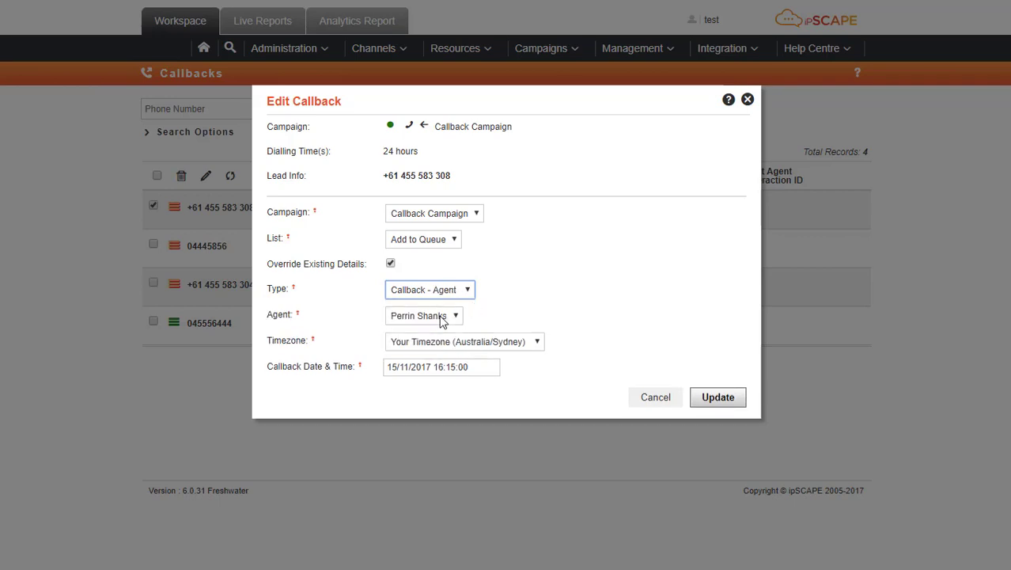
click(473, 368)
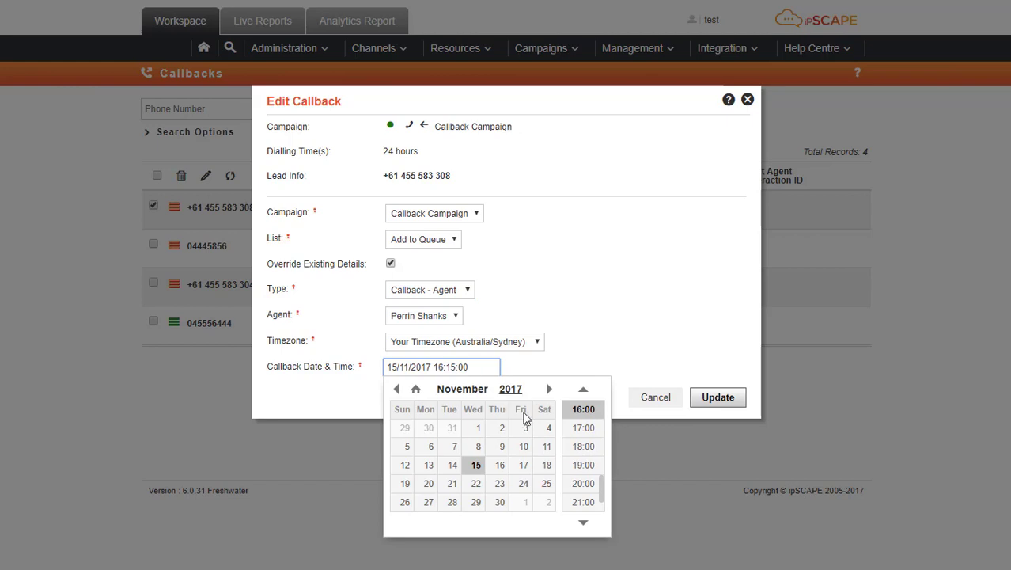
click(500, 464)
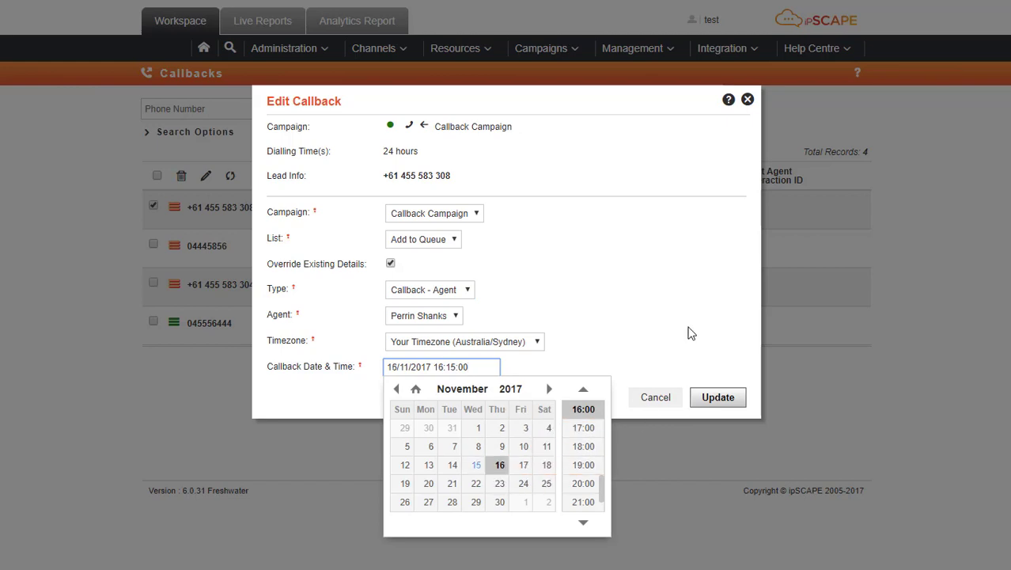
click(689, 333)
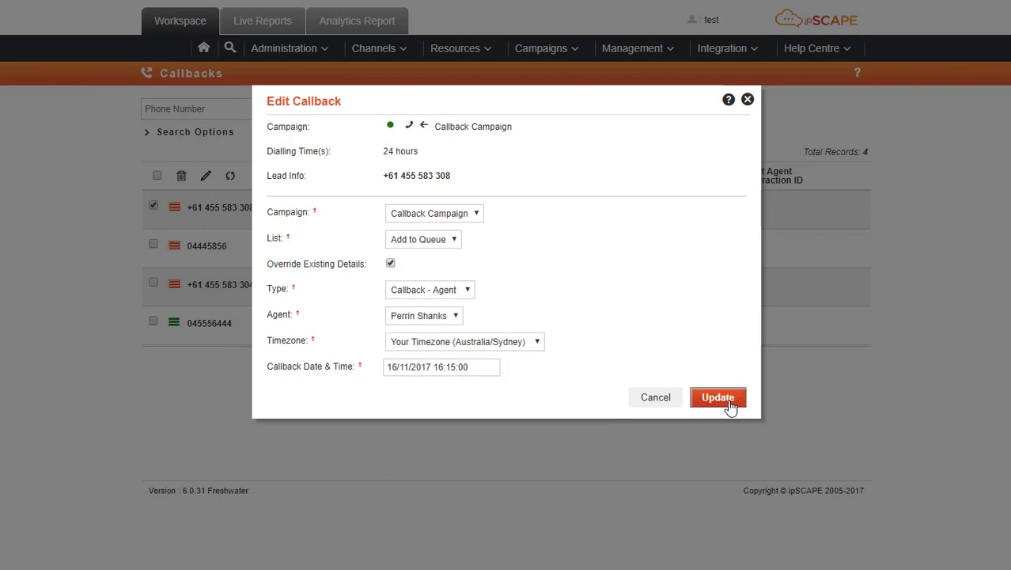
click(722, 399)
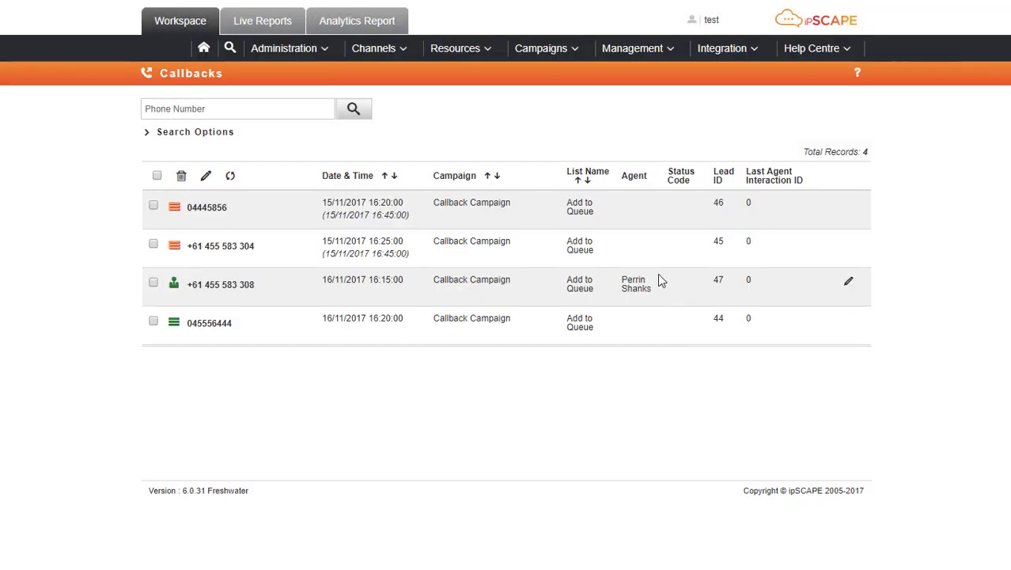